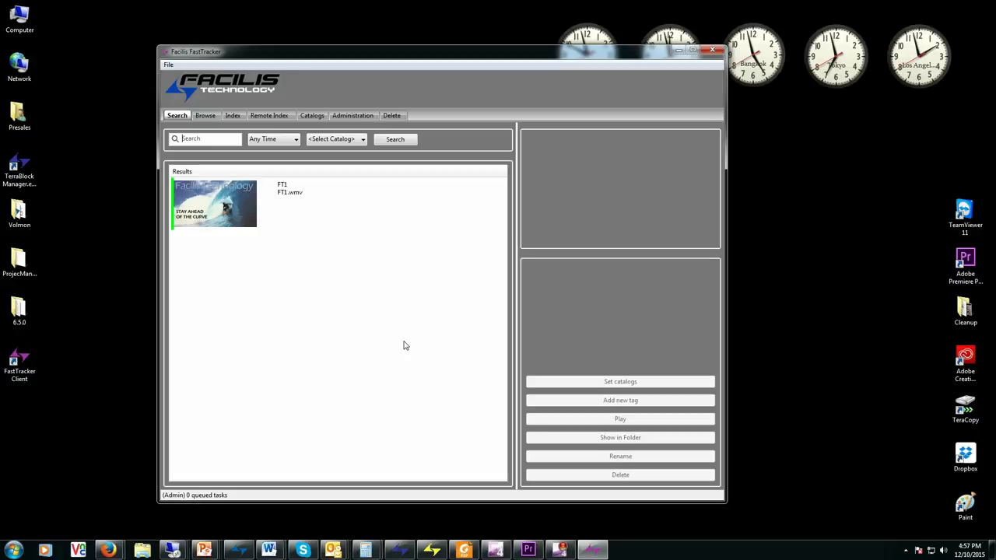
Open the FT1 clip from the search results to view its preview and metadata.
click(254, 221)
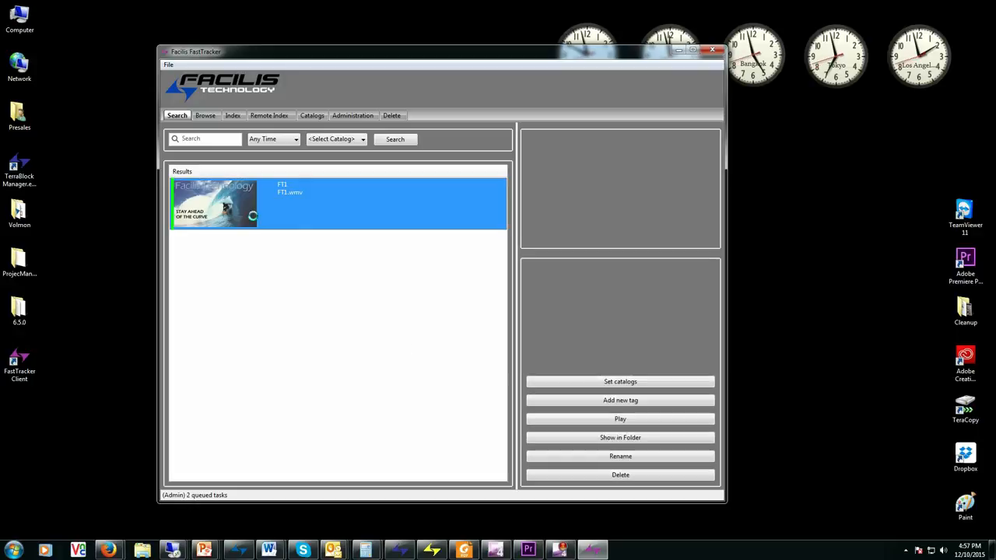
drag(532, 238, 578, 238)
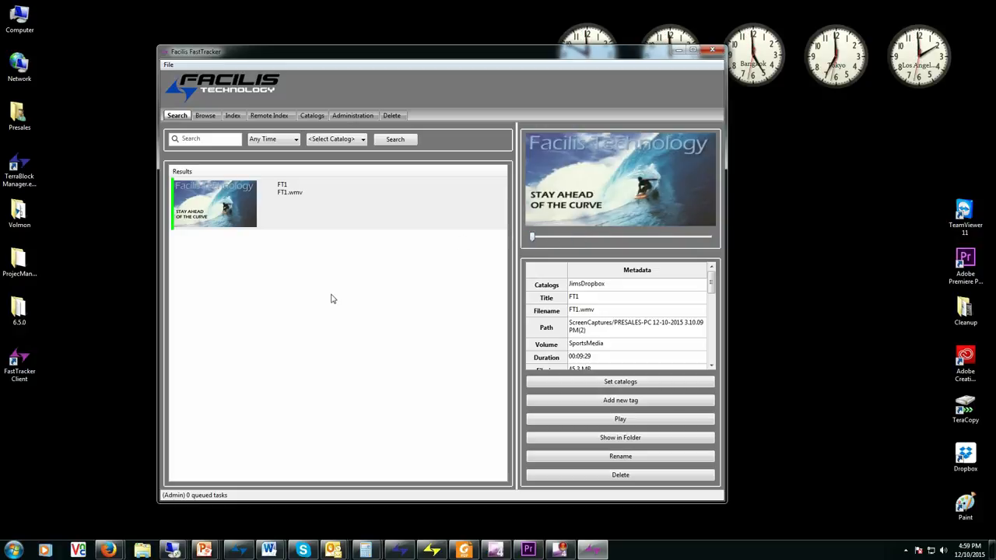
Add a new catalog named DemoPresentation with the description Fasttracker.
click(312, 116)
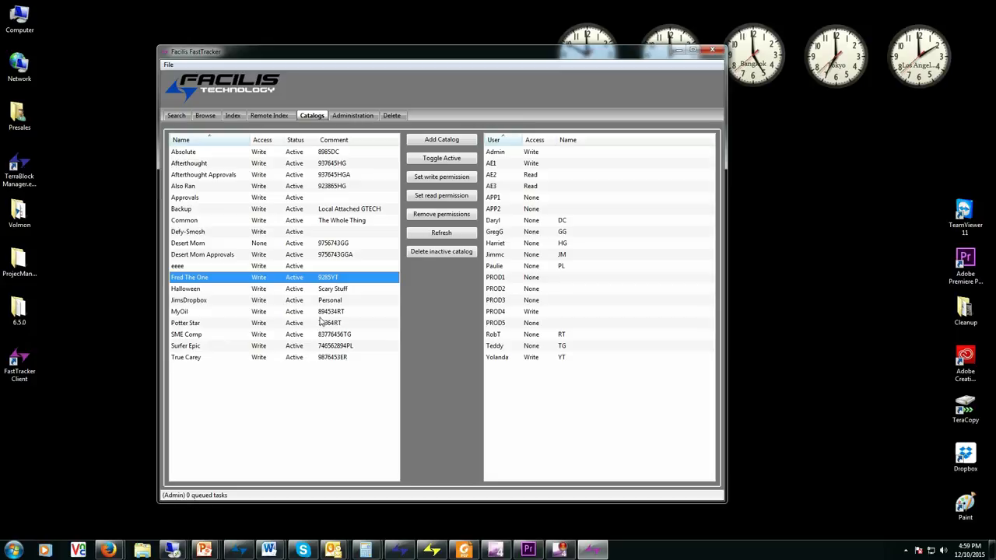
click(436, 141)
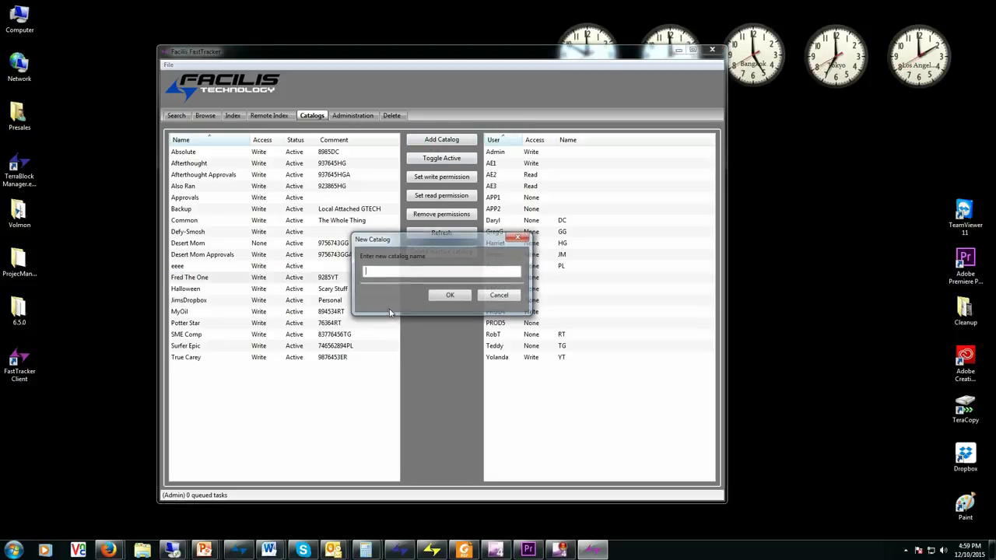
text(Dem)
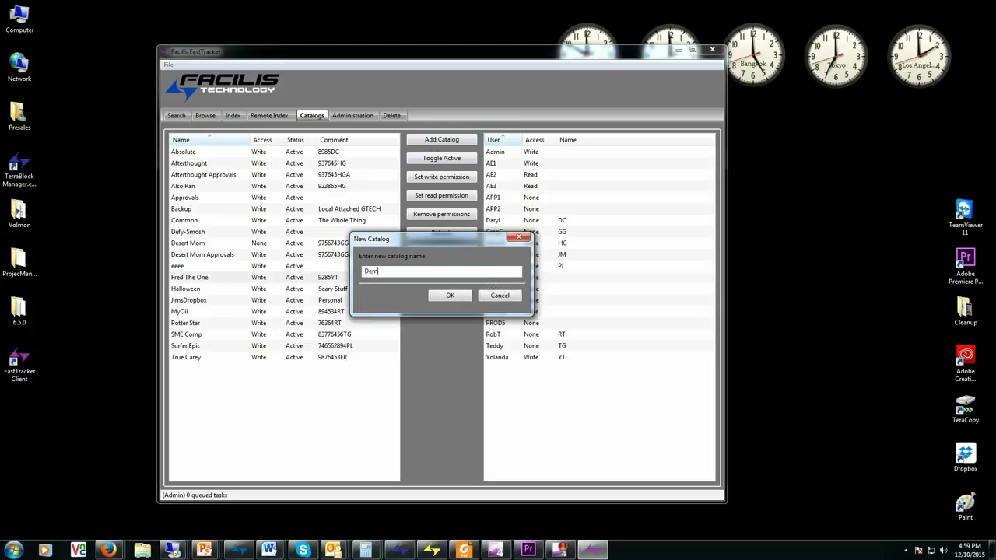
text(oPresentation)
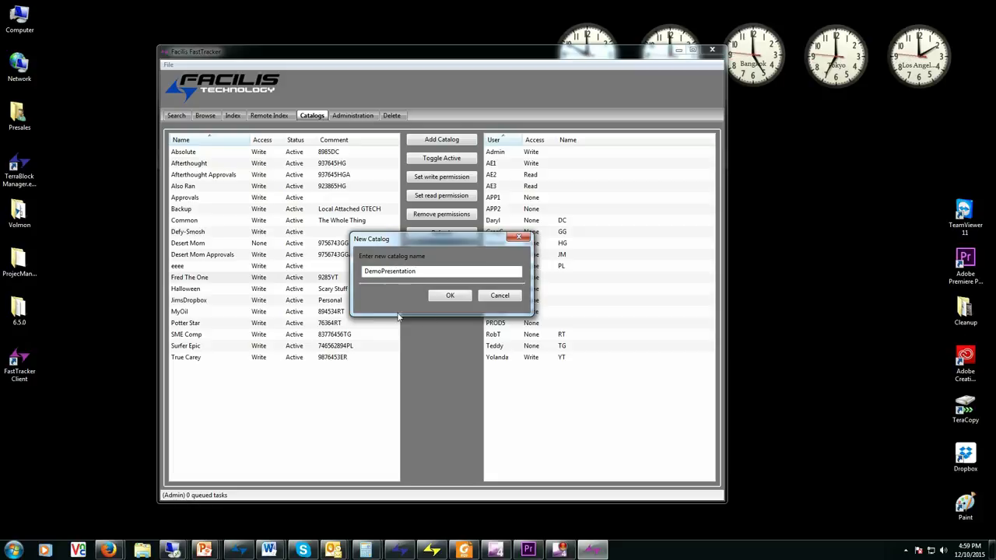
click(465, 297)
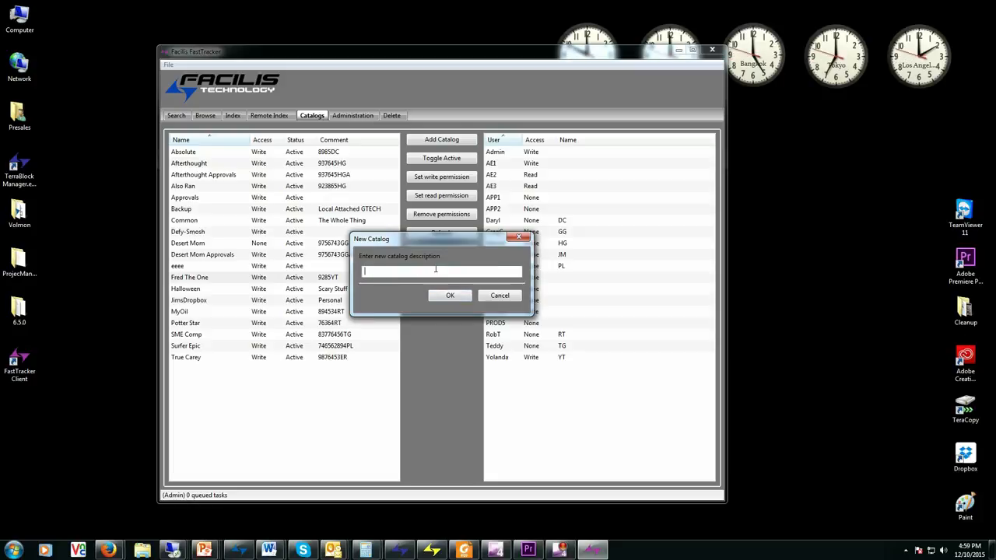
text(Fasttracker)
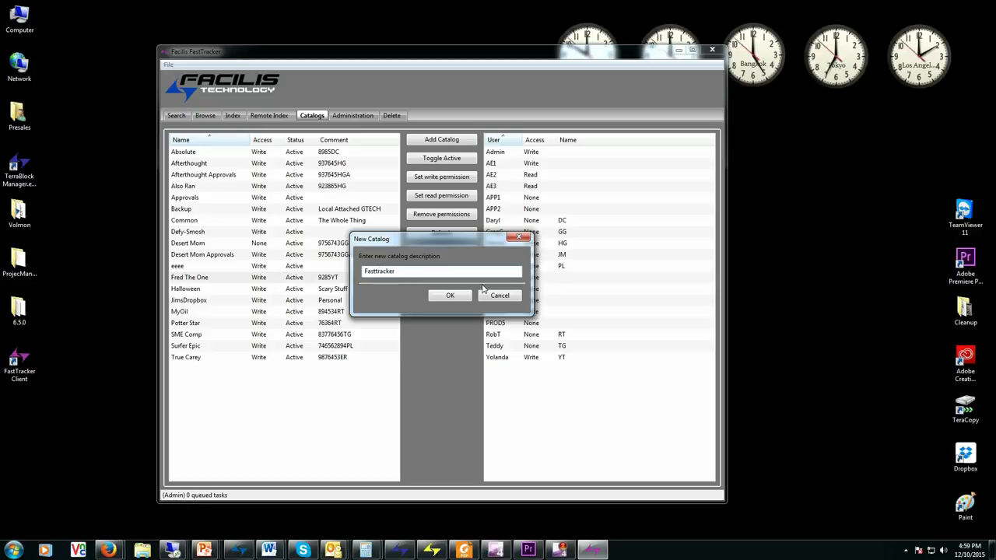
click(450, 296)
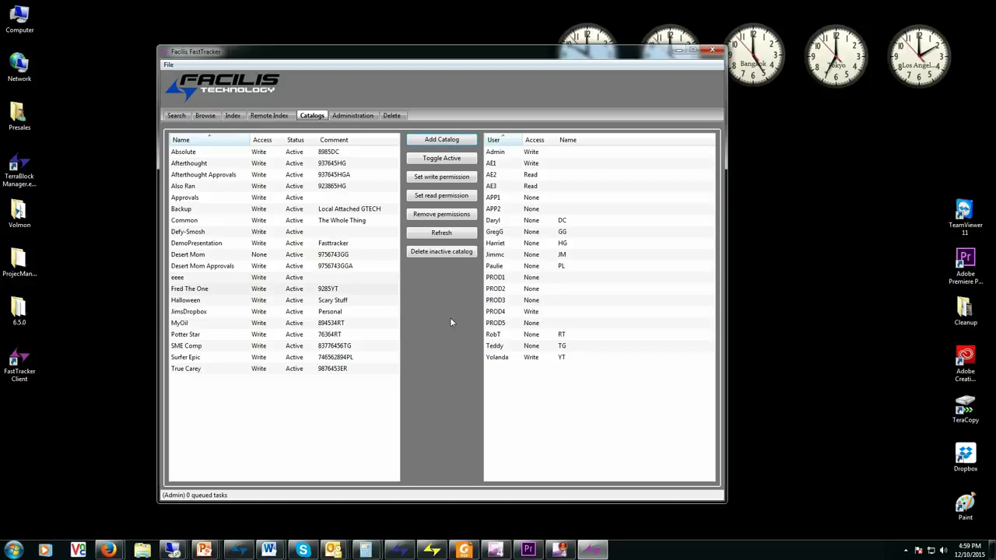
Select the DemoPresentation catalog and look over the user administration settings before returning to the catalogs.
click(186, 245)
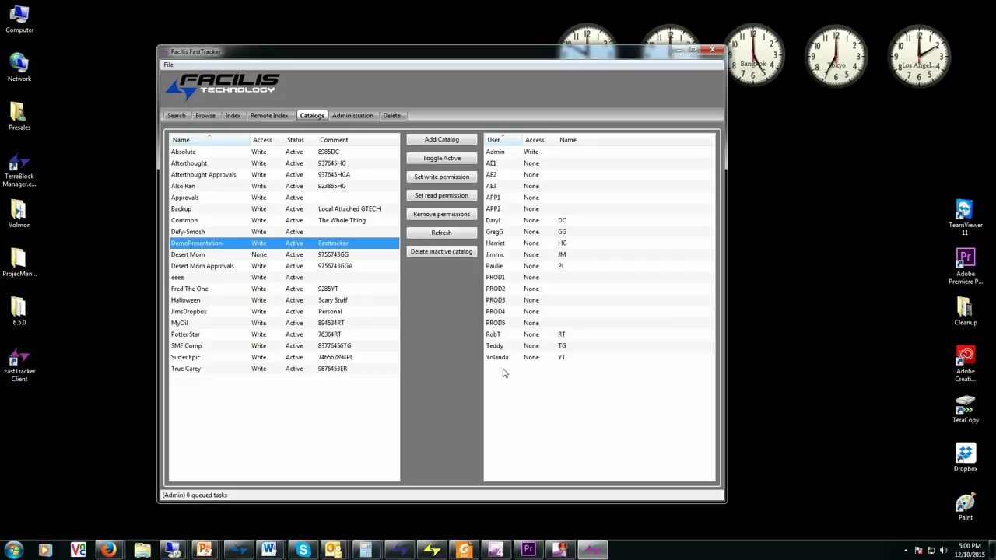
click(366, 118)
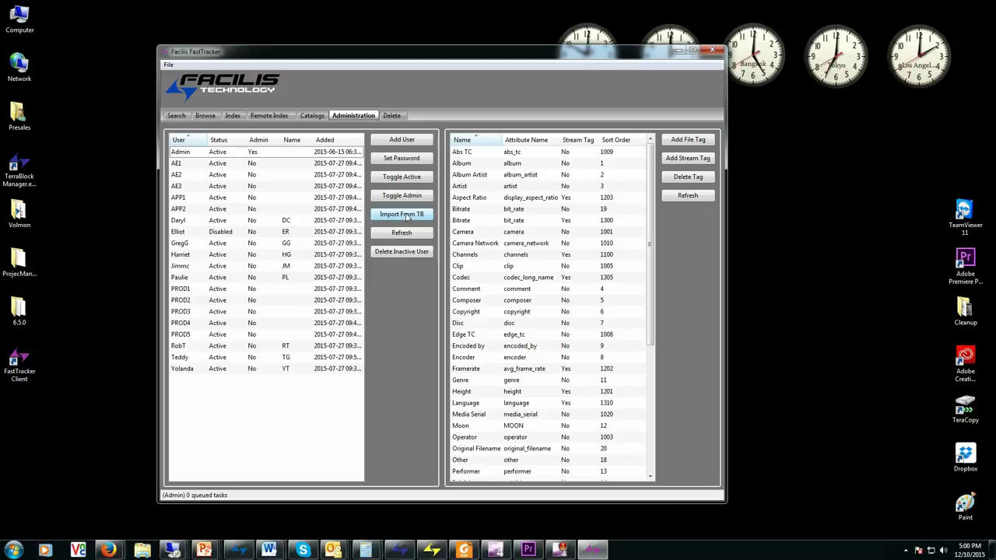
click(315, 117)
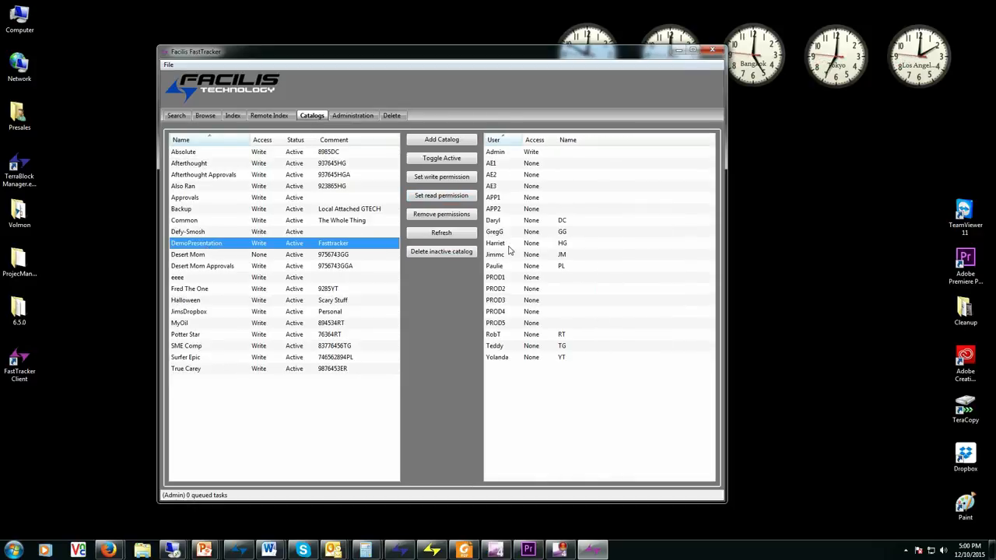
Give write permission on the DemoPresentation catalog to AE2 and the users marked JM and DC.
click(503, 154)
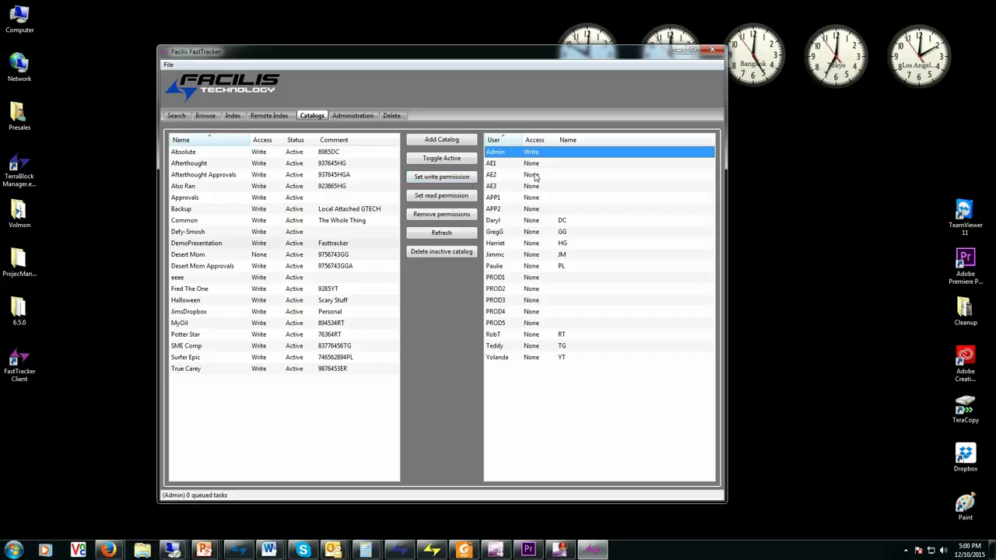
click(502, 256)
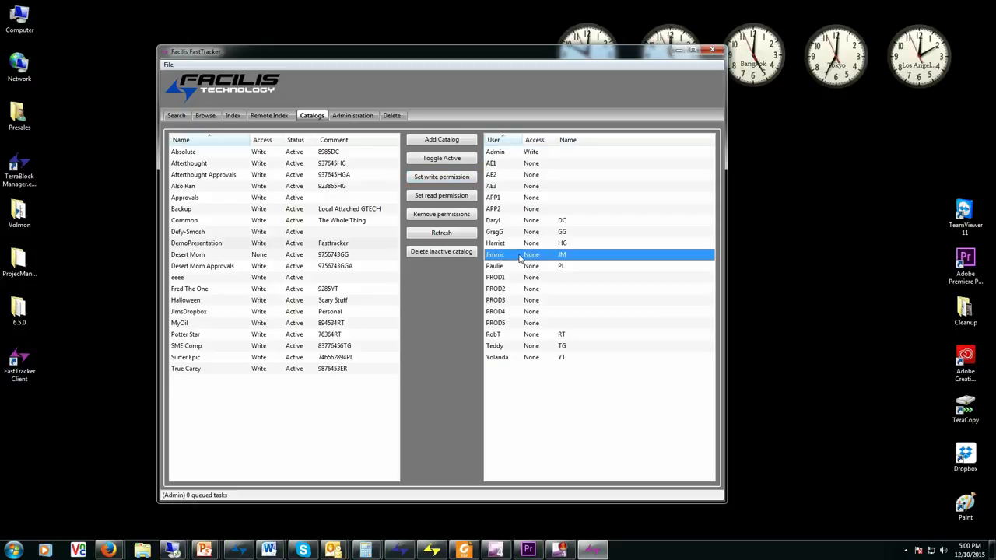
click(447, 177)
click(500, 221)
click(441, 178)
click(492, 176)
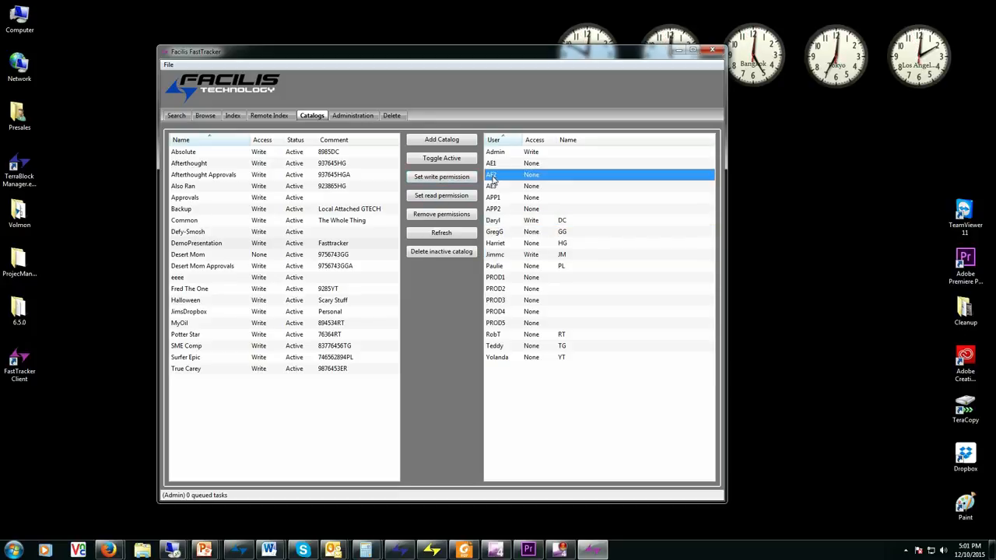
click(448, 178)
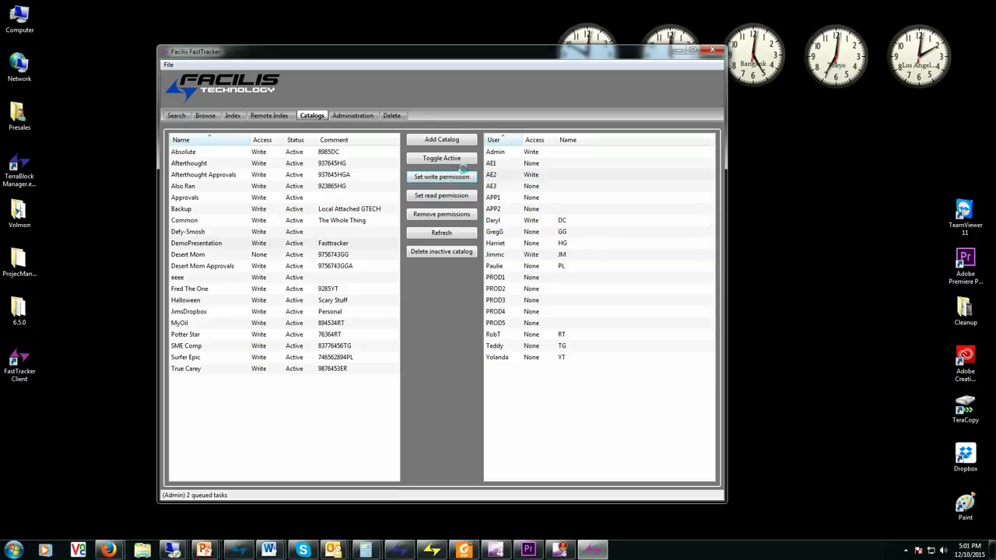
Give users PROD3 and PROD5 read permission on the DemoPresentation catalog.
click(504, 322)
ctrl+click(502, 299)
click(445, 199)
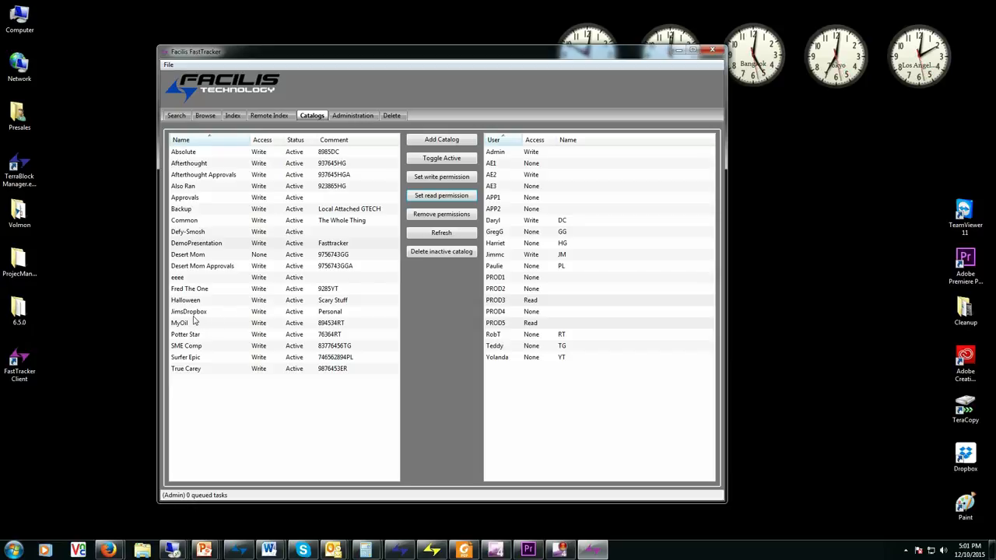
Look through the media files in the deletion list, then return to the catalogs.
click(392, 116)
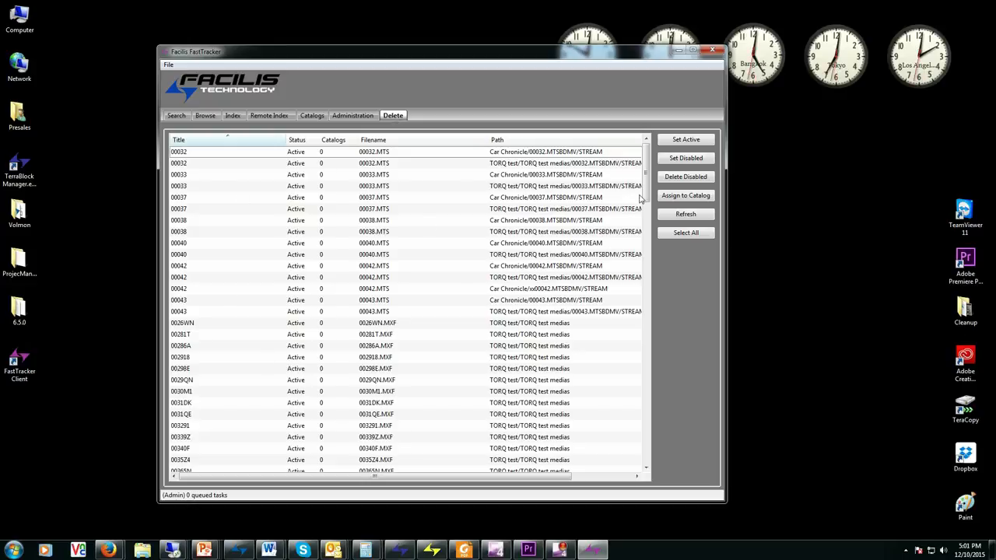
drag(644, 181, 649, 160)
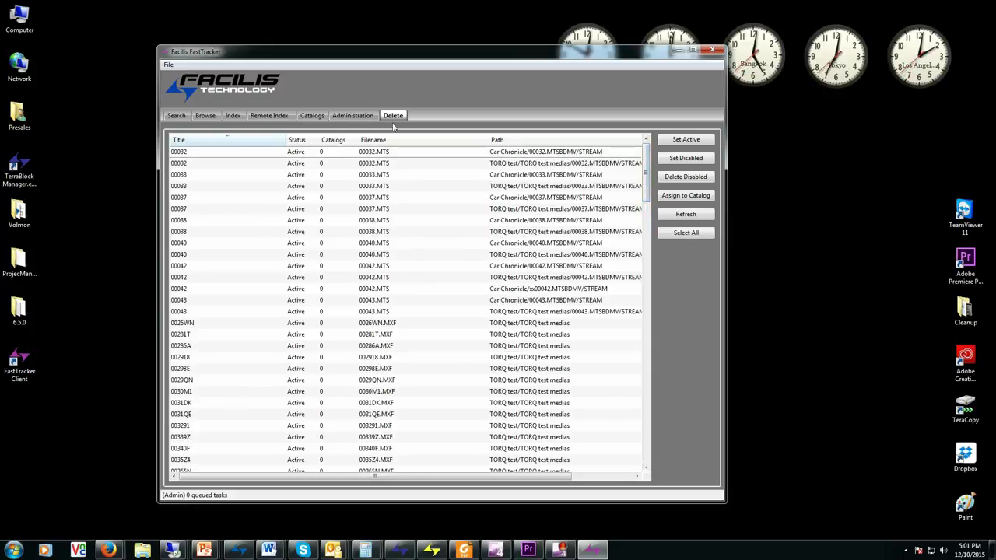
click(312, 115)
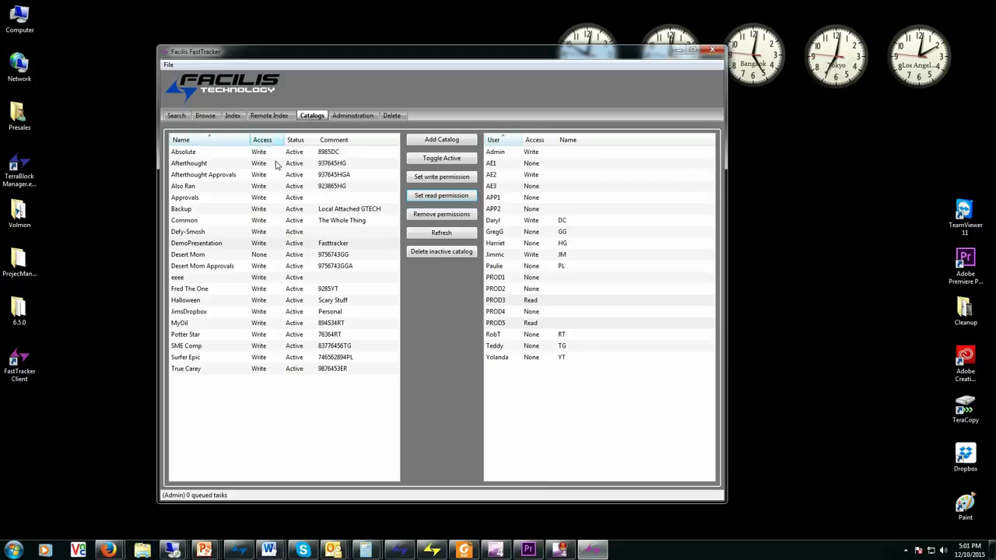
Choose DemoPresentation as the target catalog for indexing.
click(233, 115)
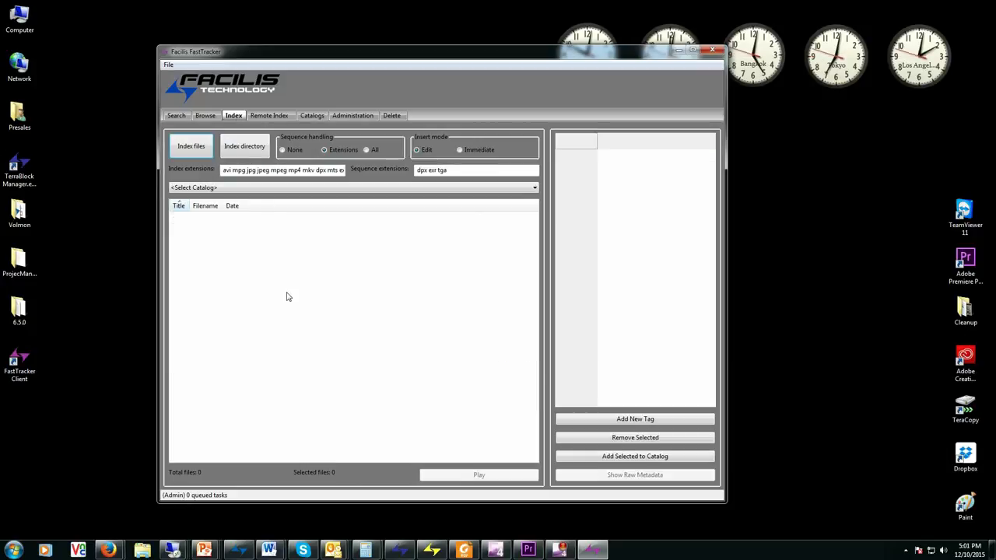
click(236, 189)
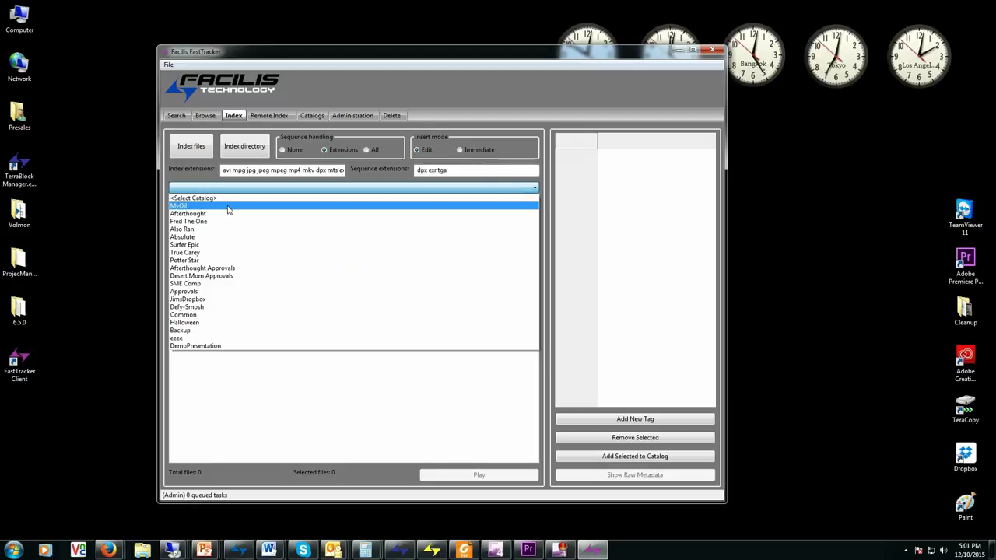
click(223, 346)
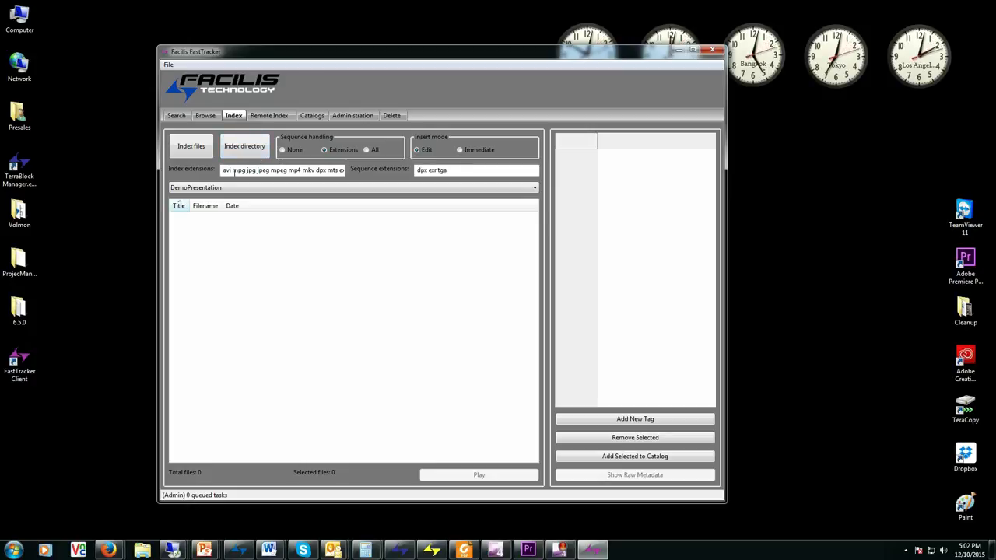
Review the file types to index, append avi to the index extensions, and check the sequence extensions.
drag(223, 170, 357, 175)
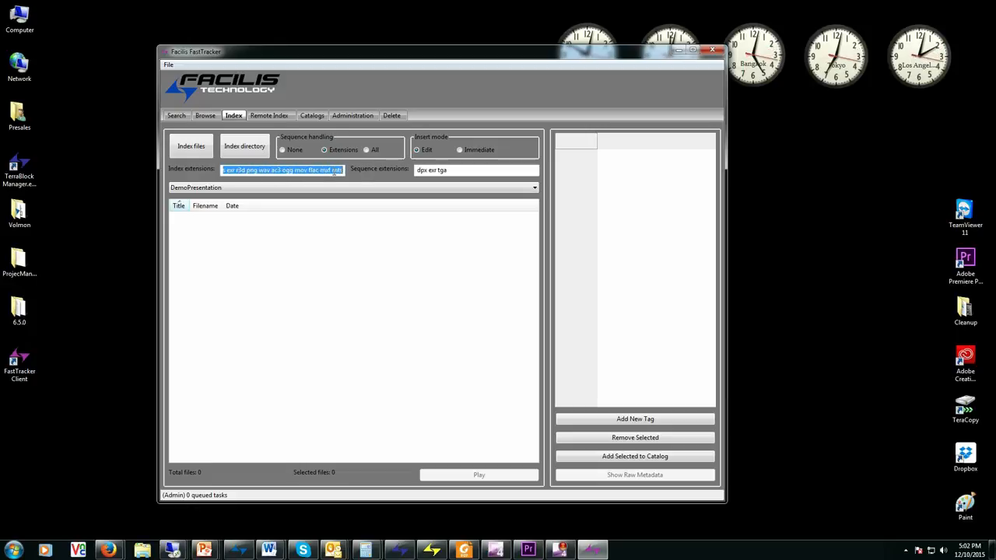
click(298, 170)
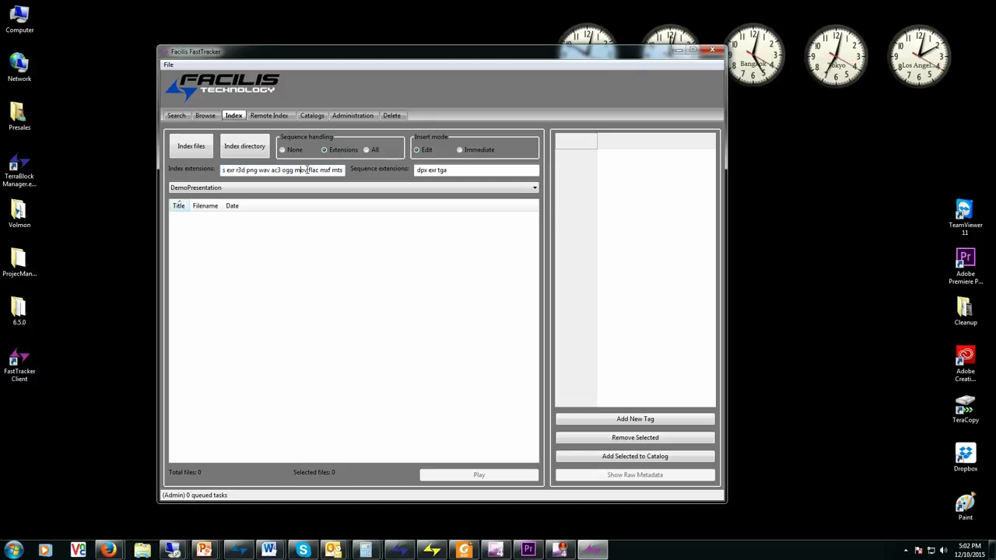
double_click(323, 170)
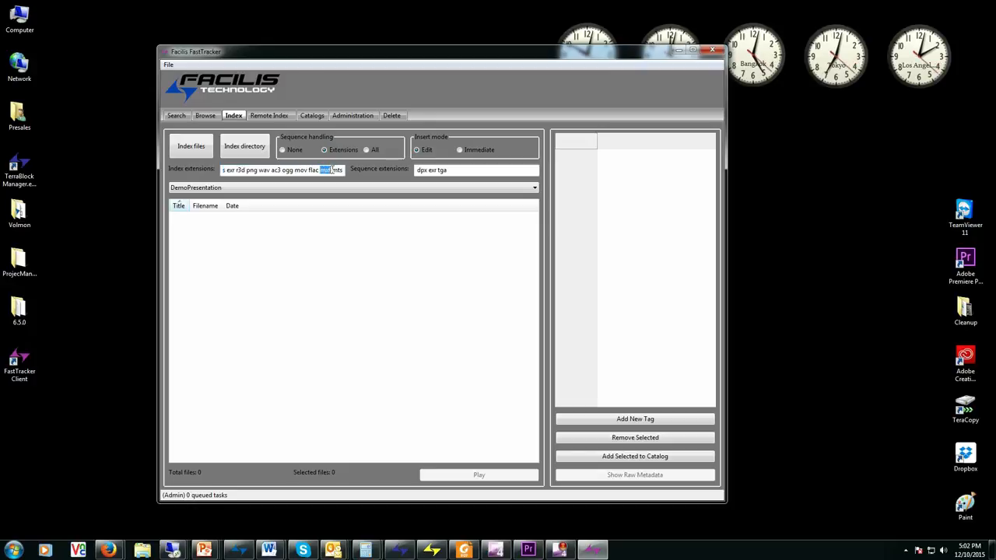
double_click(267, 170)
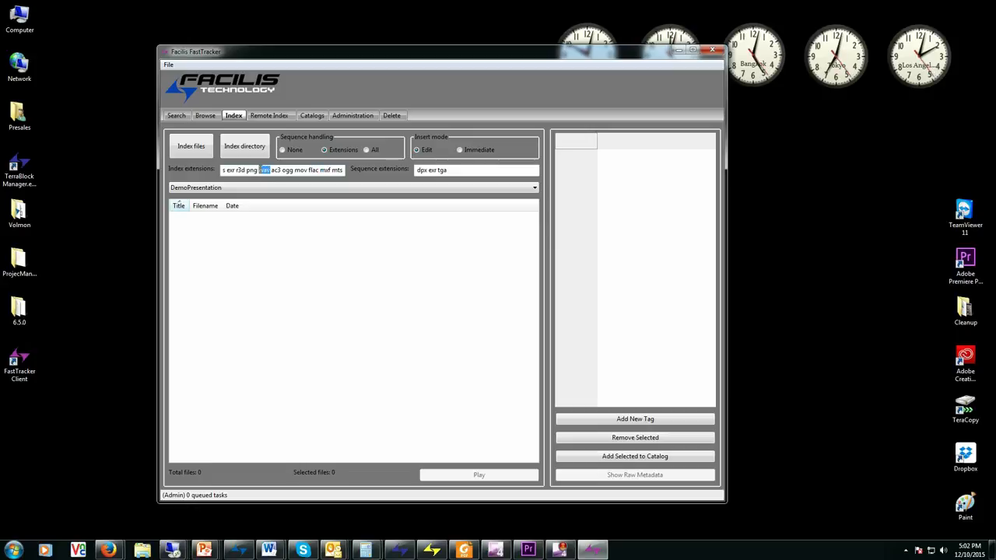
double_click(251, 169)
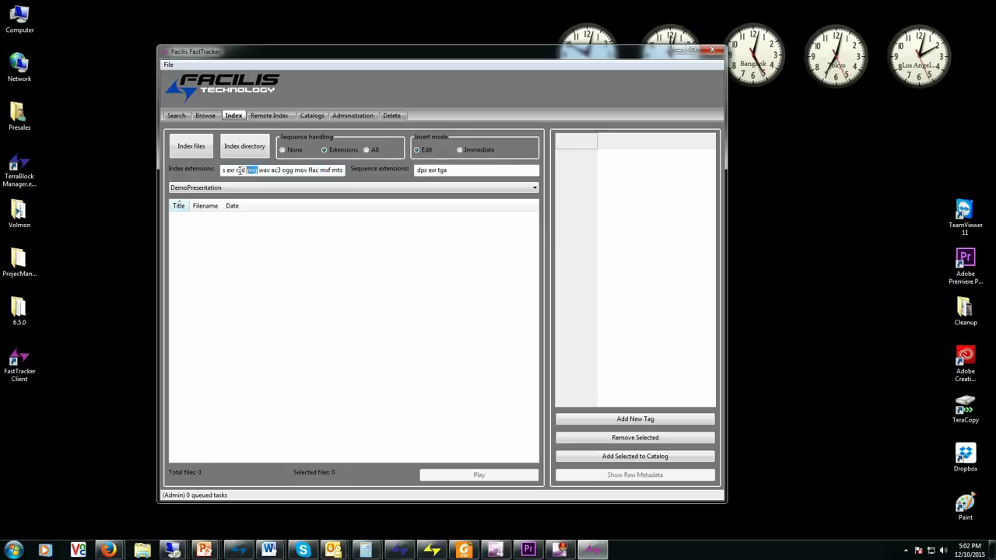
click(341, 171)
text(avi)
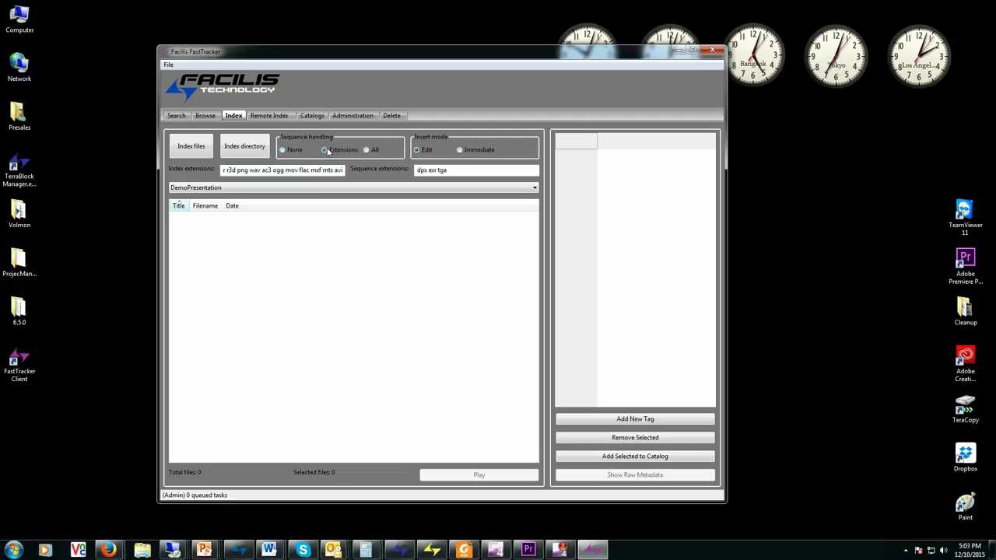
drag(453, 171, 414, 170)
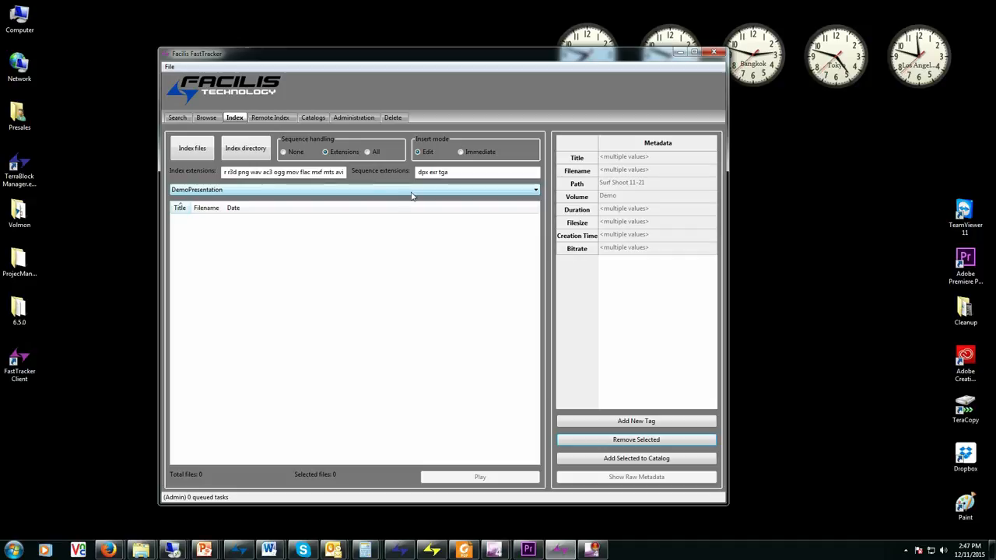
Index the Surf Shoot 11-21 directory on the Demo (P:) volume and check mov among the index extensions.
click(255, 154)
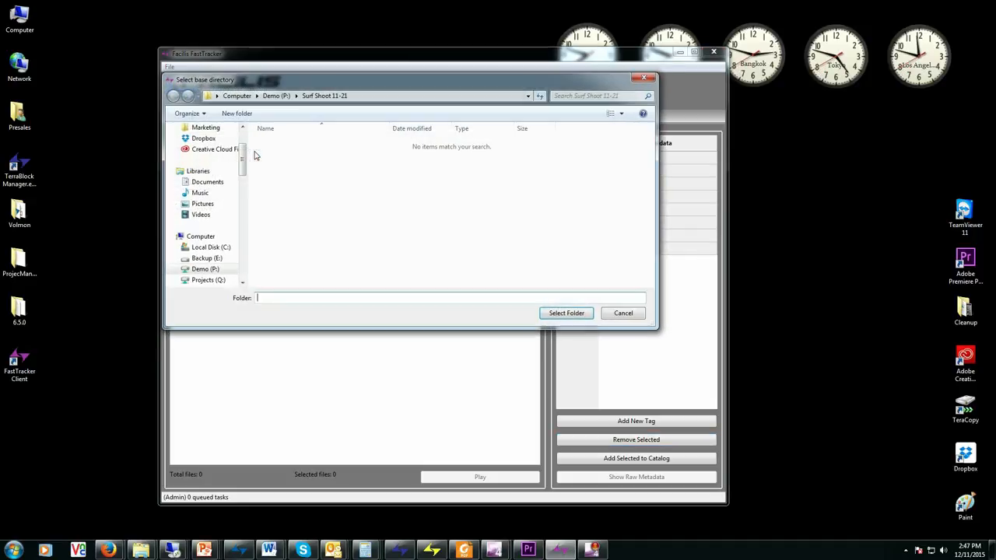
click(206, 269)
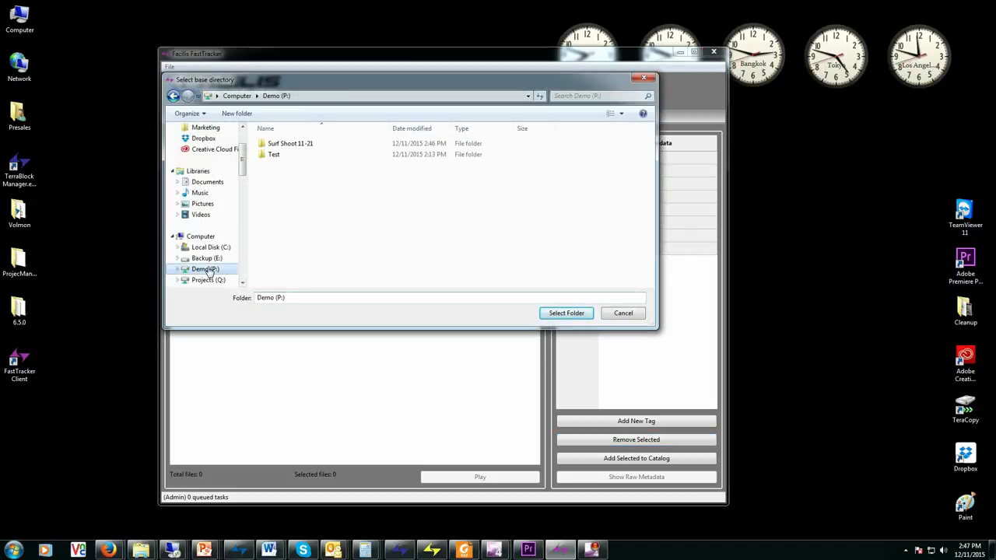
click(265, 146)
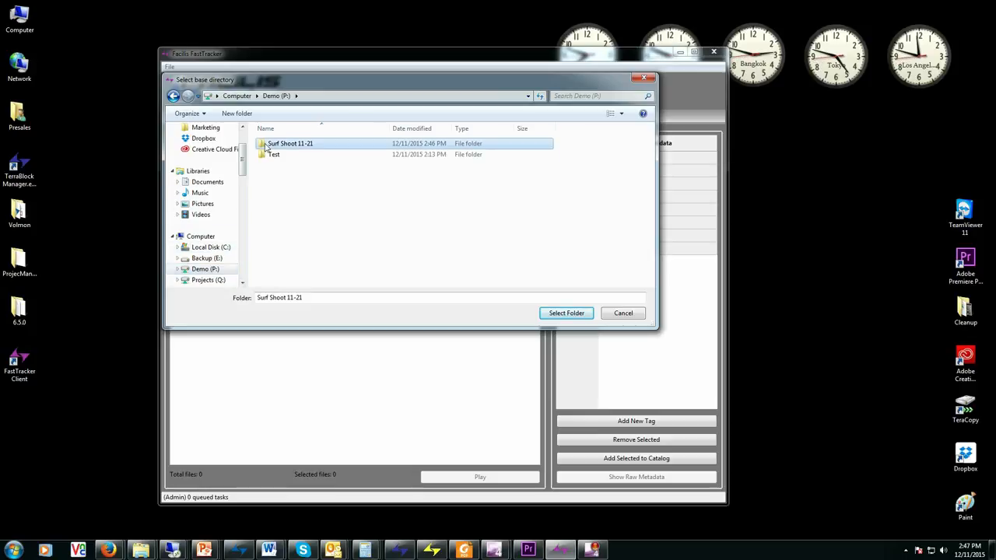
click(562, 315)
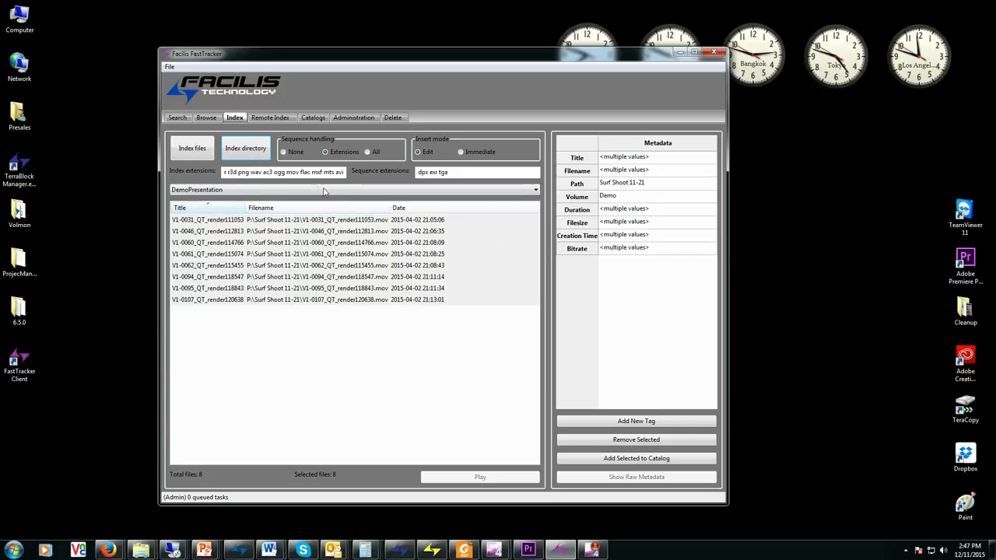
double_click(293, 172)
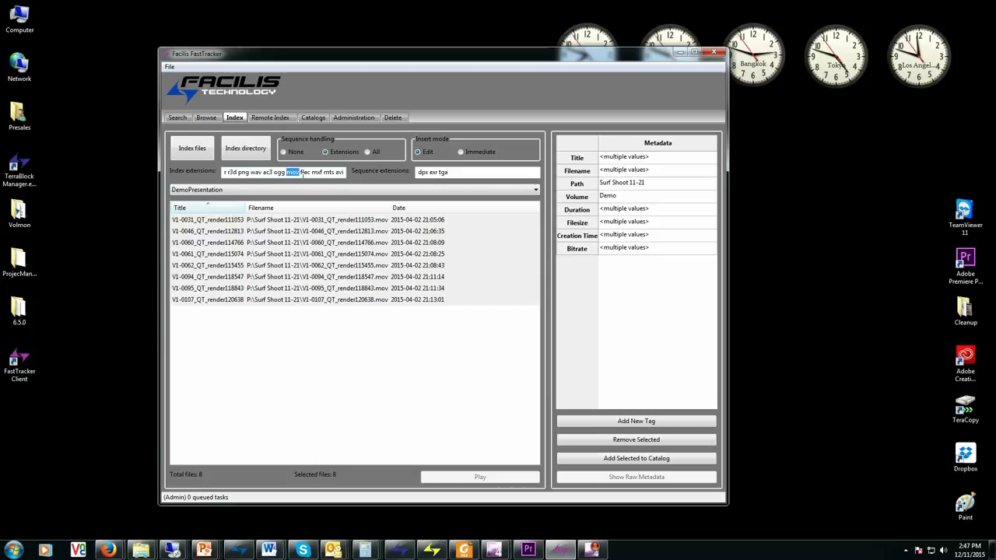
Remove all the listed Surf Shoot 11-21 files from the indexing list.
click(316, 300)
shift+click(324, 221)
click(609, 440)
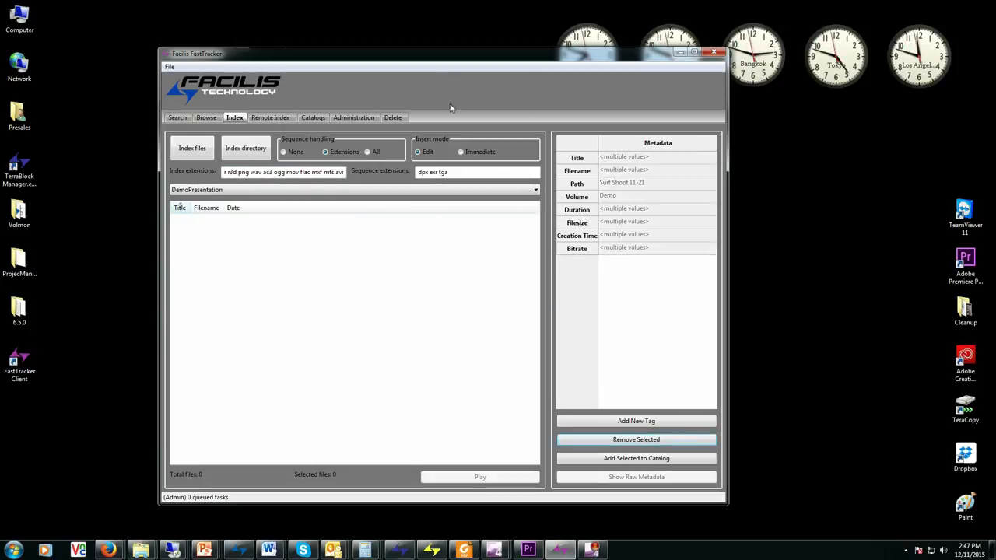
Index the Surf Shoot 11-21 folder again by bringing it from the Demo (P:) Explorer window into the FastTracker indexing list.
drag(338, 53, 456, 66)
click(248, 272)
drag(248, 271, 129, 256)
click(180, 320)
drag(587, 276, 585, 278)
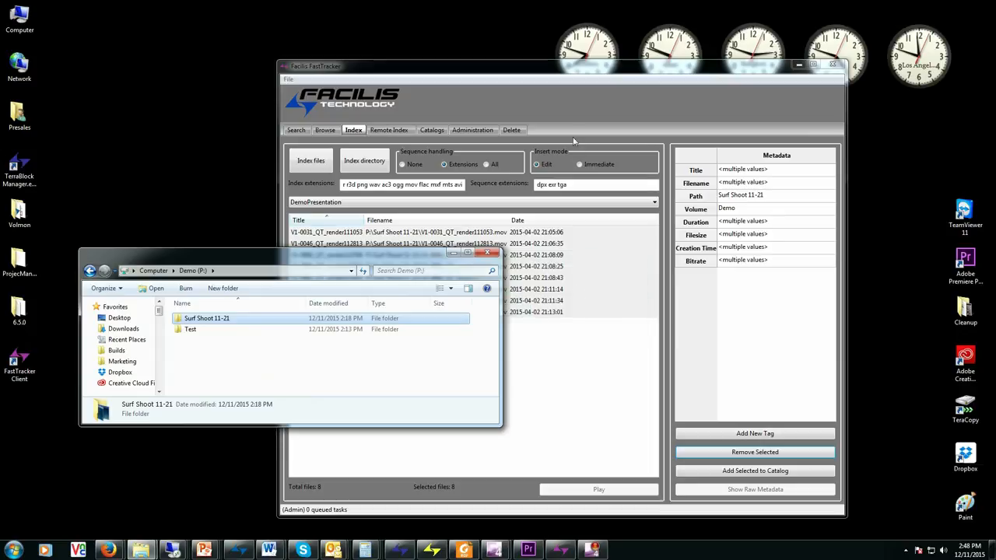
drag(583, 72, 512, 71)
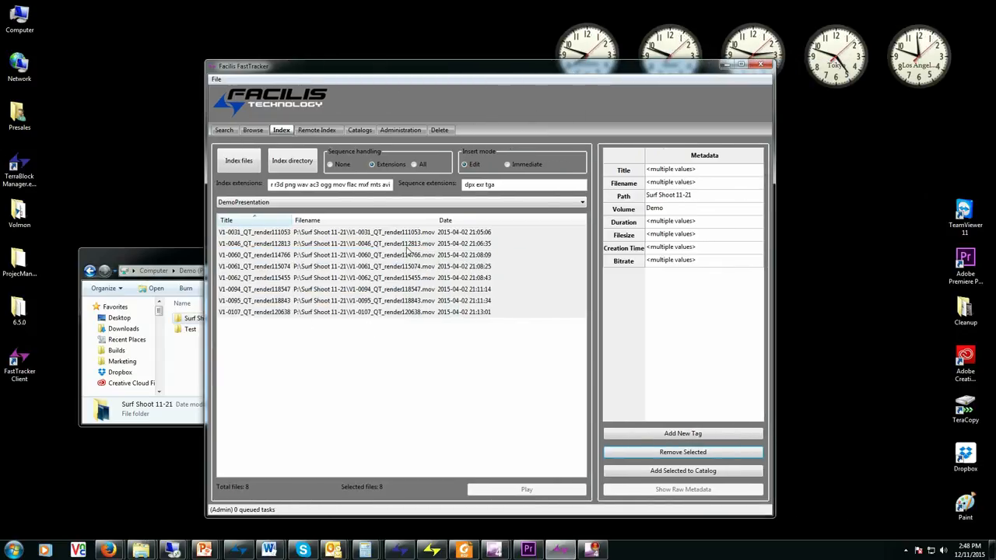
click(392, 330)
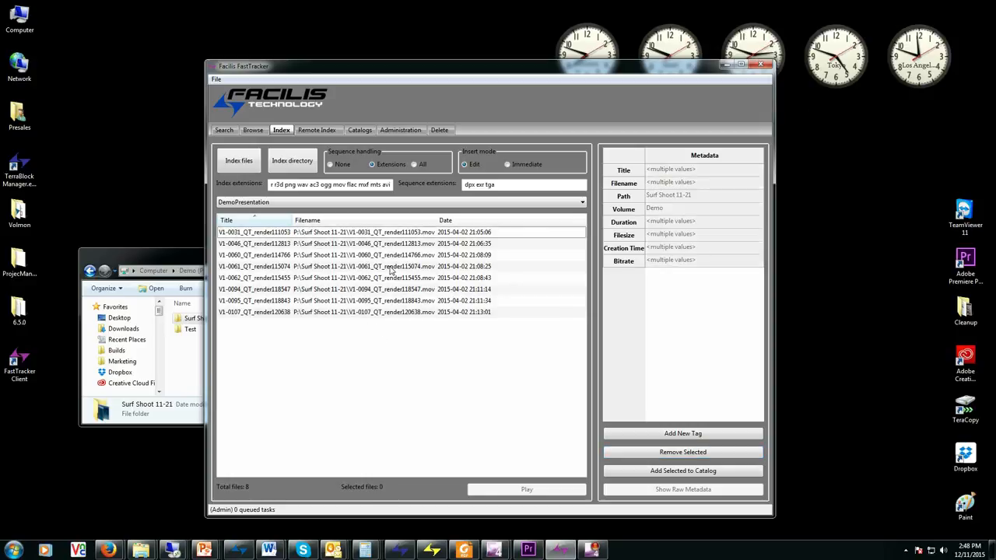
Add a Comment tag reading "beachcam superman" to the V1-0060_QT_render114766 clip.
double_click(394, 254)
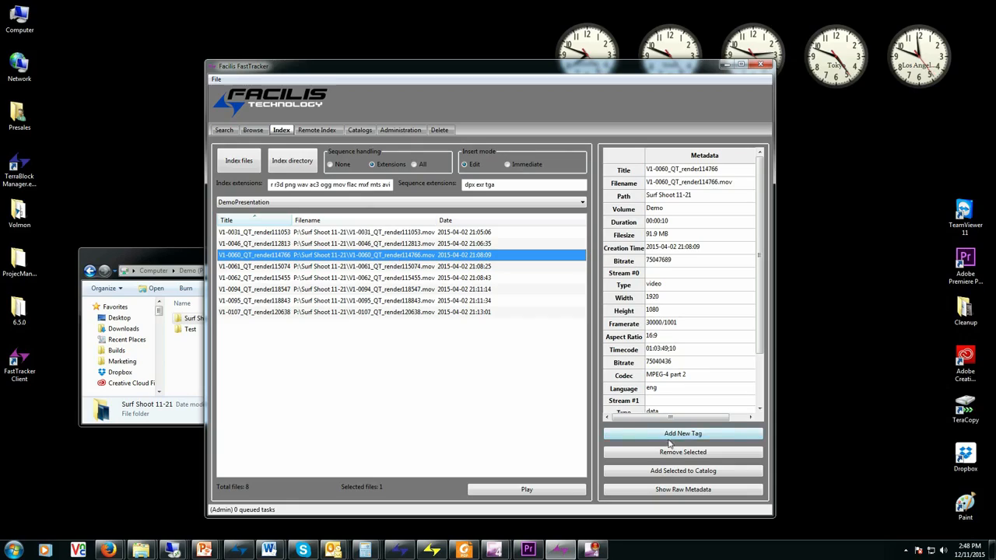
click(669, 437)
click(264, 182)
click(274, 215)
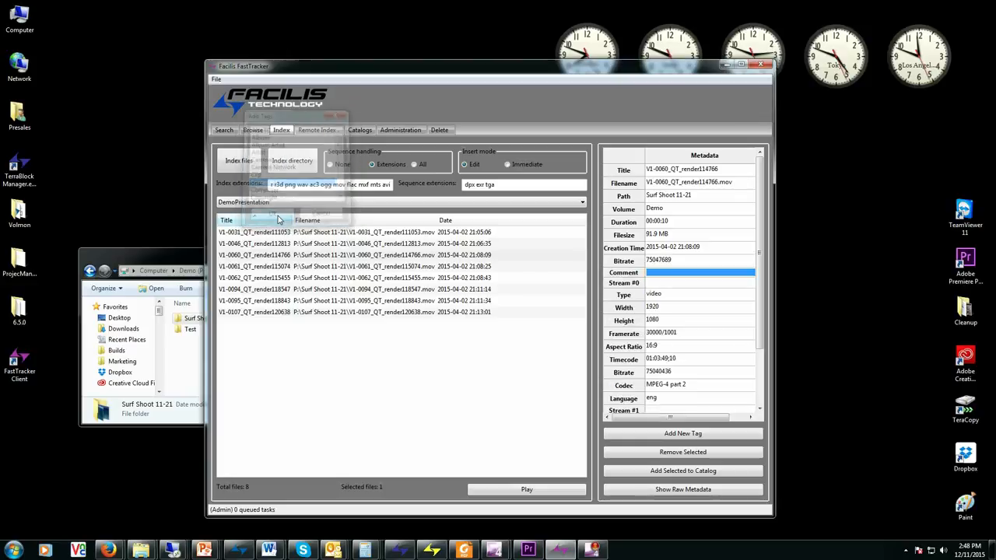
text(beac)
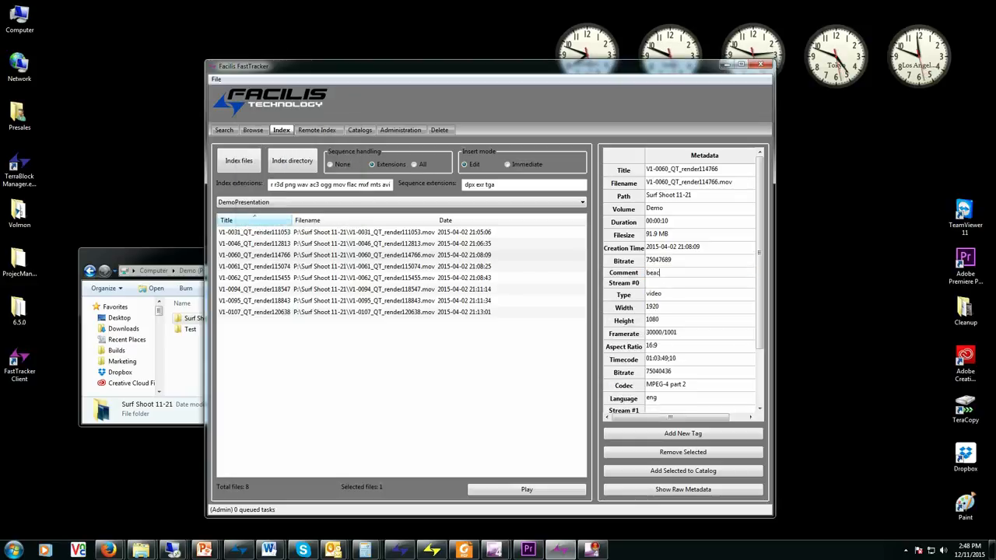
text(hcam superman)
key(Return)
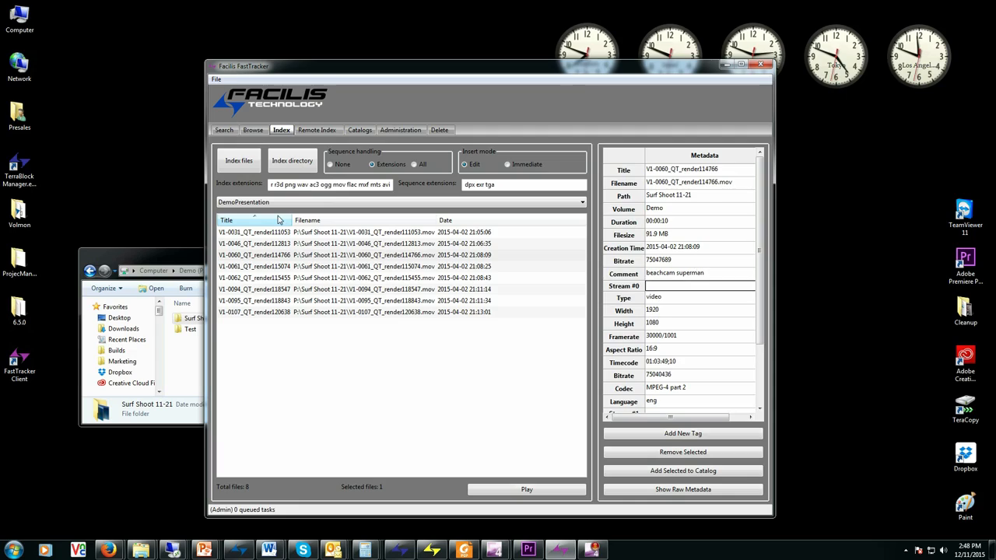
Add a Comment tag reading "beachcam yellow shirt" to the V1-0107_QT_render120638 clip.
click(328, 314)
double_click(327, 313)
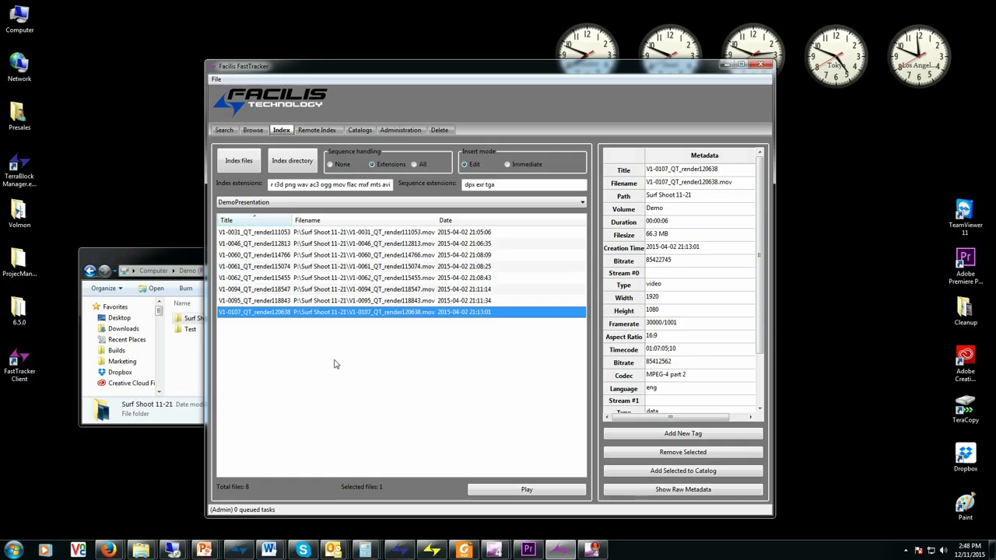
click(675, 434)
click(265, 182)
click(272, 214)
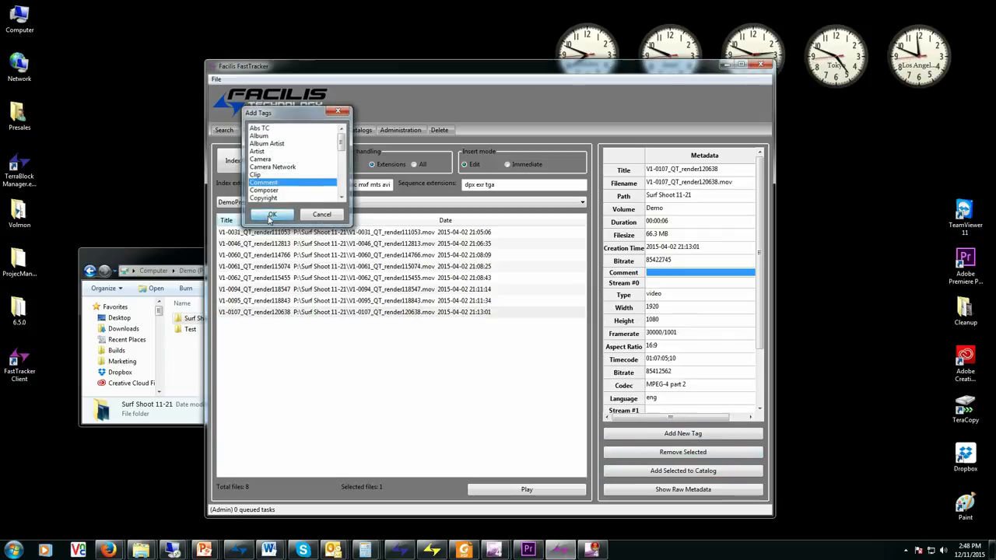
text(beac)
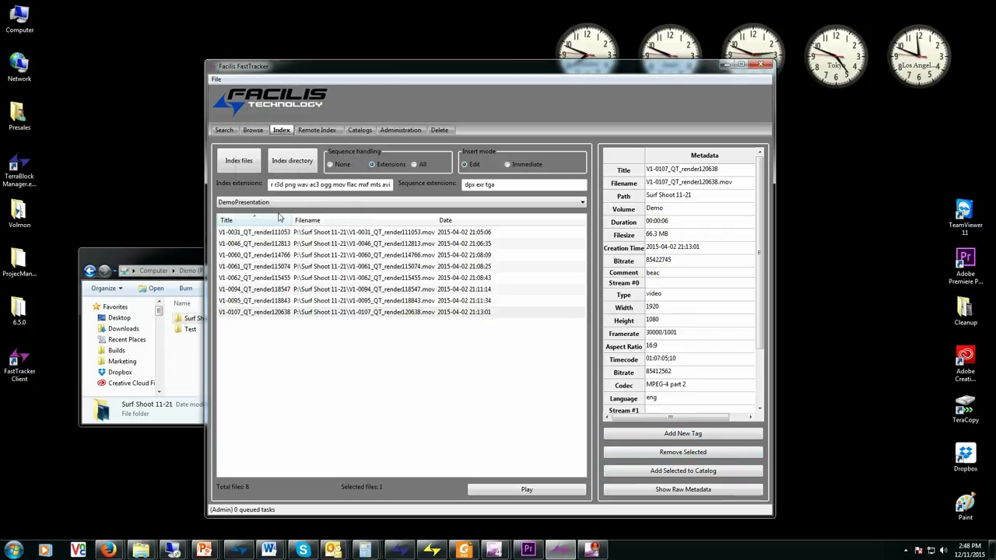
text(hcam yellow shirt)
key(Return)
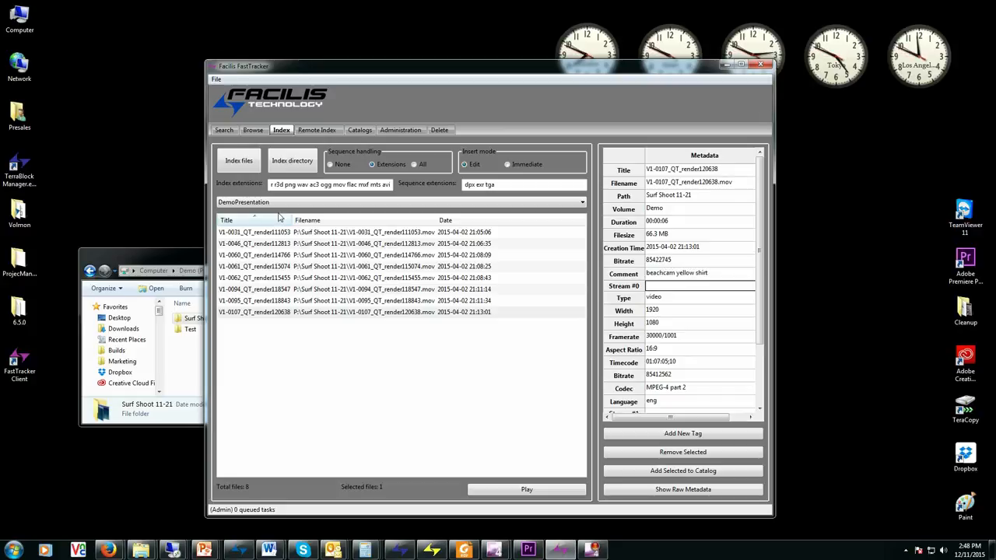
Add all the listed Surf Shoot 11-21 files to the DemoPresentation catalog.
click(299, 269)
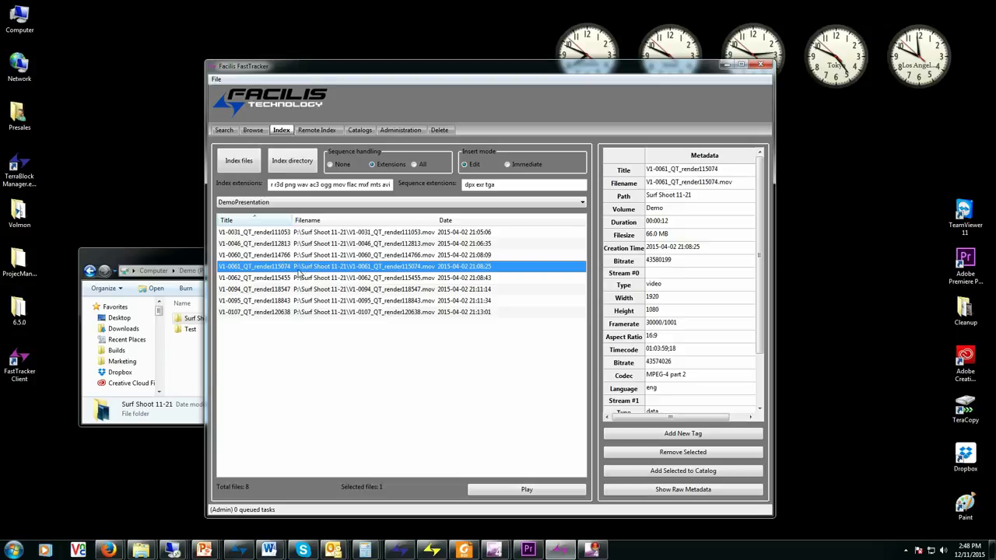
click(330, 233)
shift+click(337, 314)
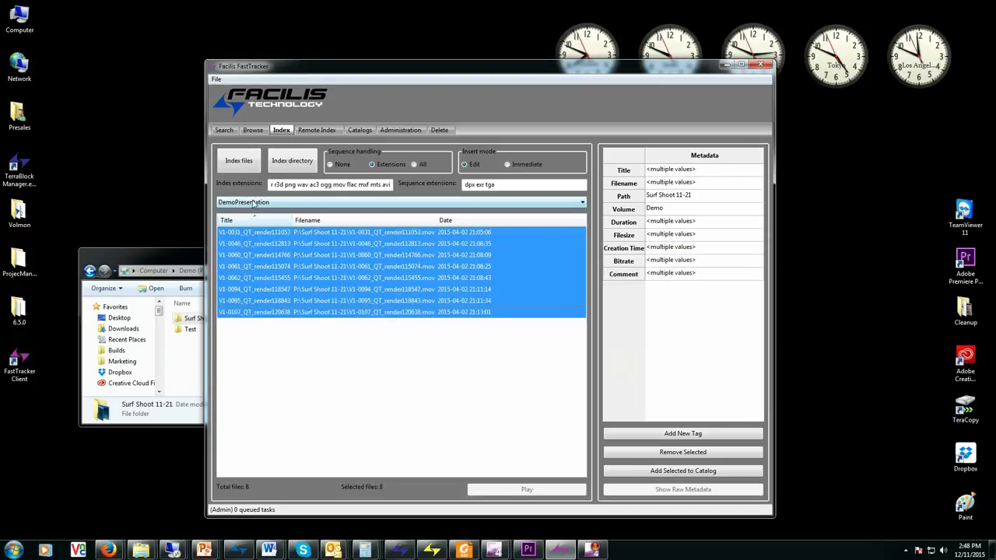
click(652, 473)
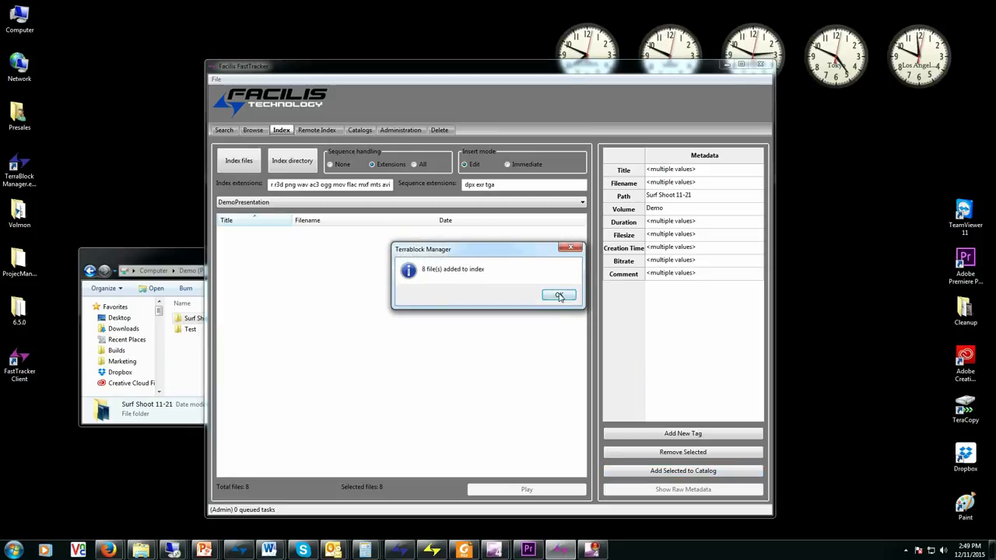
click(558, 297)
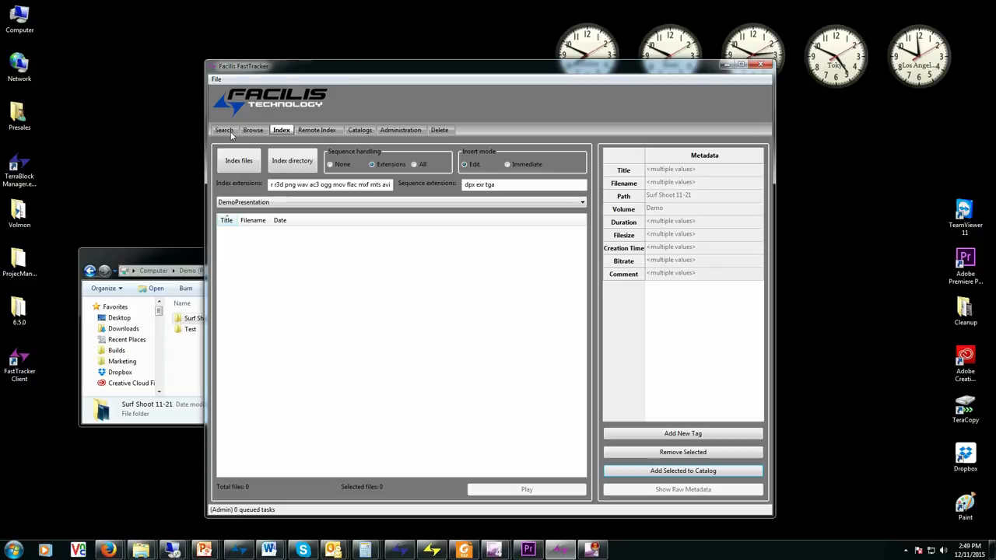
Search for media from the last 10 minutes and inspect the metadata of the V1-0062 and V1-0060 clips.
click(229, 133)
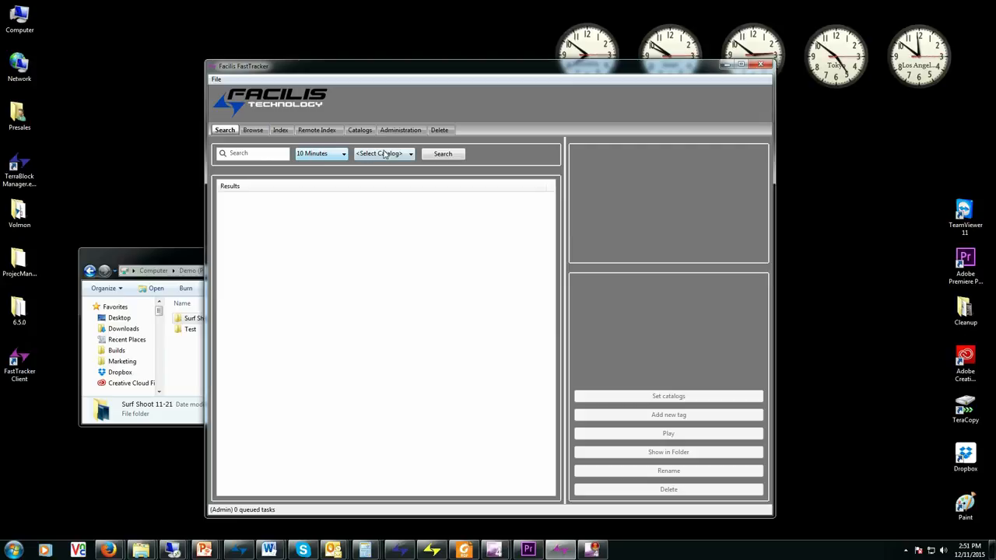
click(442, 156)
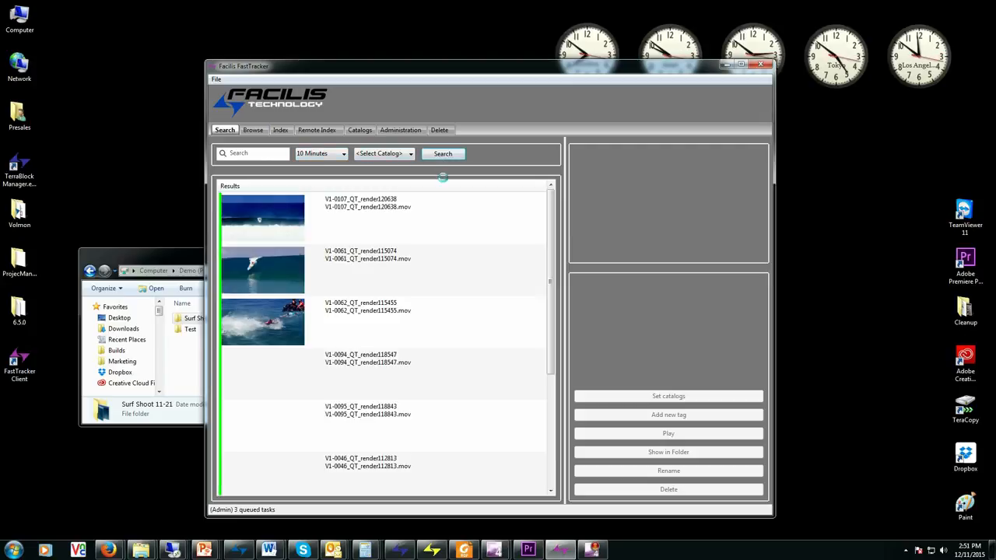
click(325, 320)
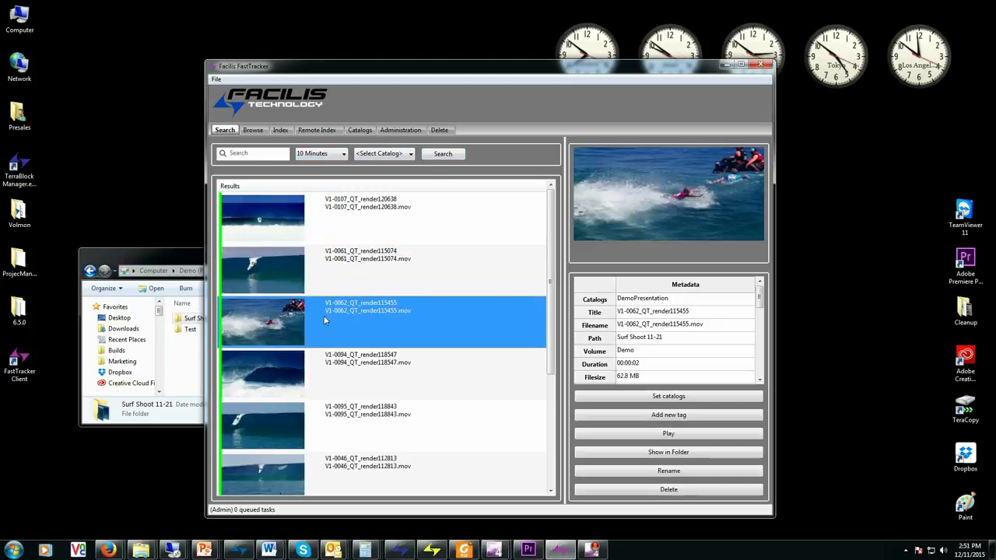
scroll(643, 378, down, 3)
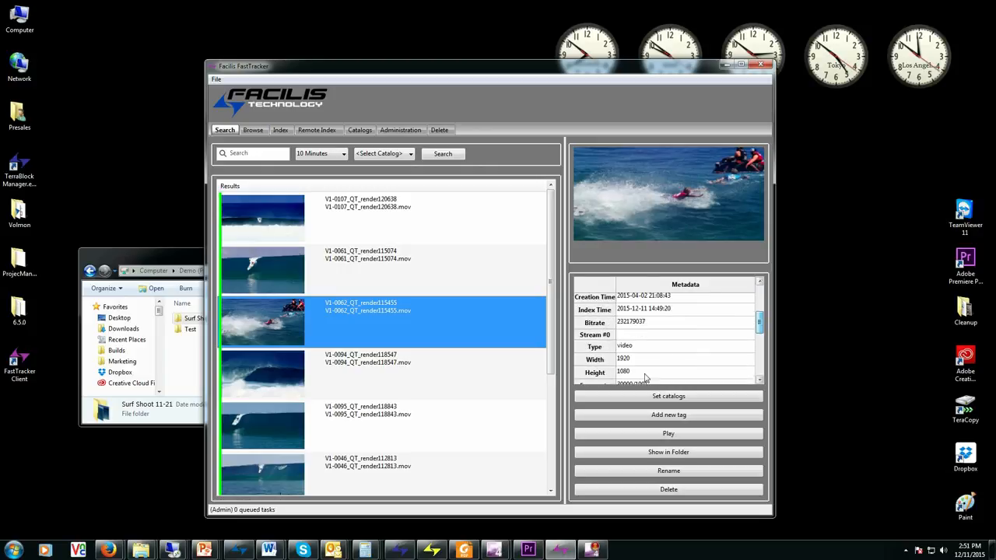
scroll(551, 326, down, 2)
click(412, 418)
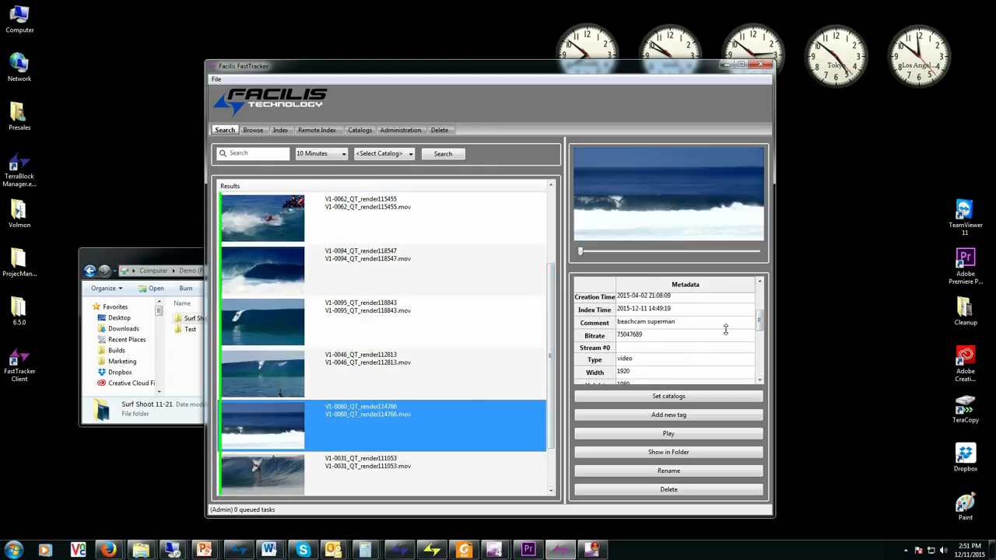
mouse_move(760, 319)
mouse_down()
mouse_move(760, 354)
mouse_move(761, 309)
mouse_up()
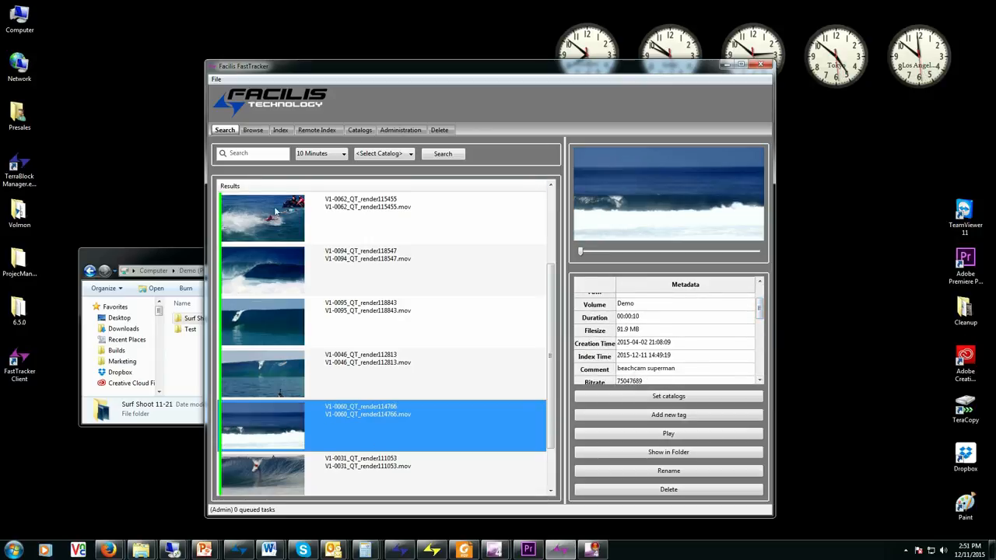
Search the indexed media for "beachcam" and compare the comments of the resulting clips.
click(266, 153)
text(beachcam)
key(Return)
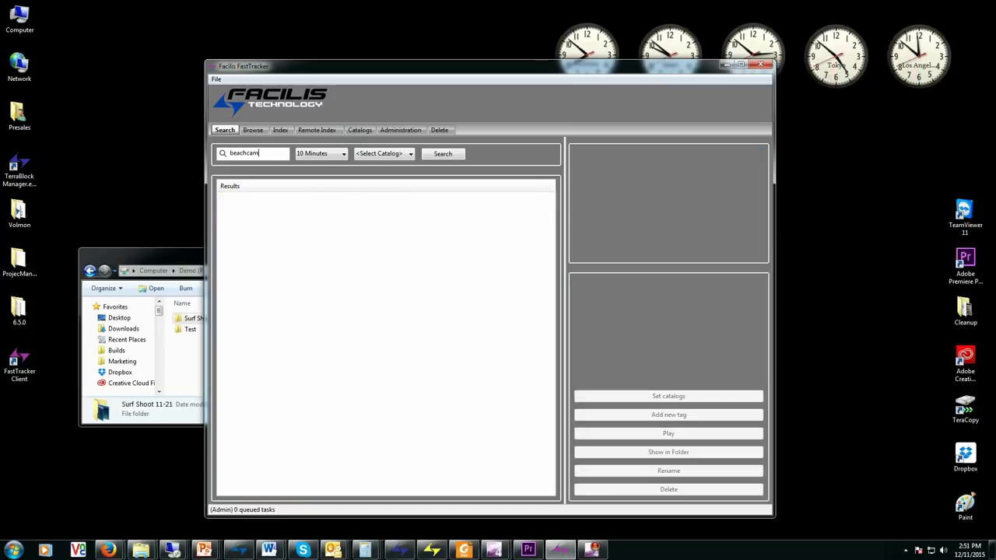
click(267, 222)
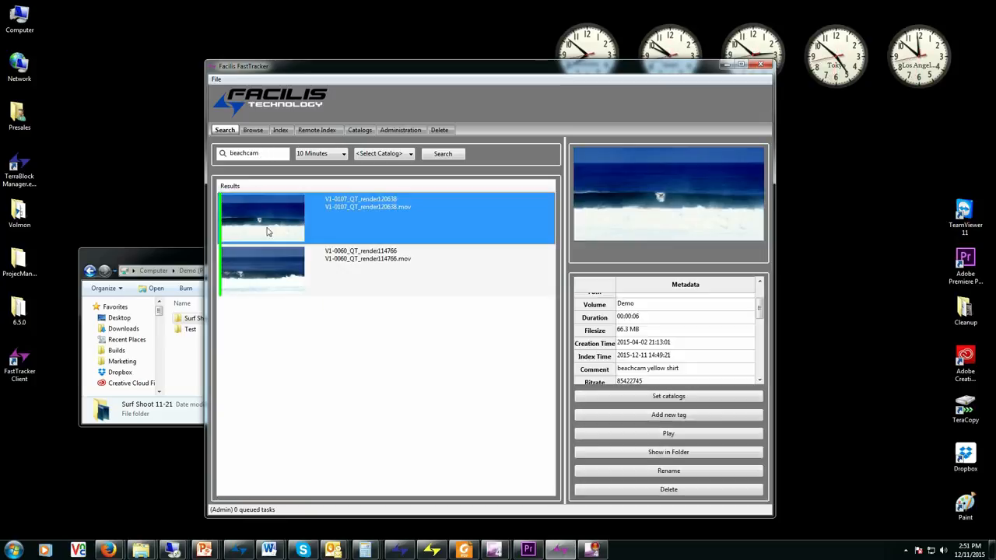
click(263, 274)
click(268, 226)
click(266, 282)
click(271, 234)
Refine the search to "beachcam sup*", change it to "beachcam NOT sup*", and select the resulting clip.
click(272, 154)
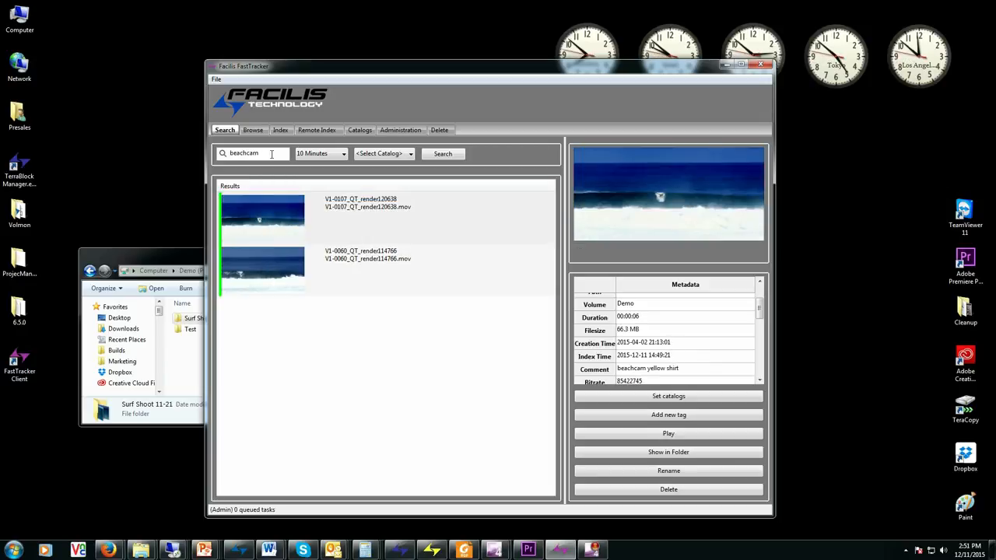
text(sup*)
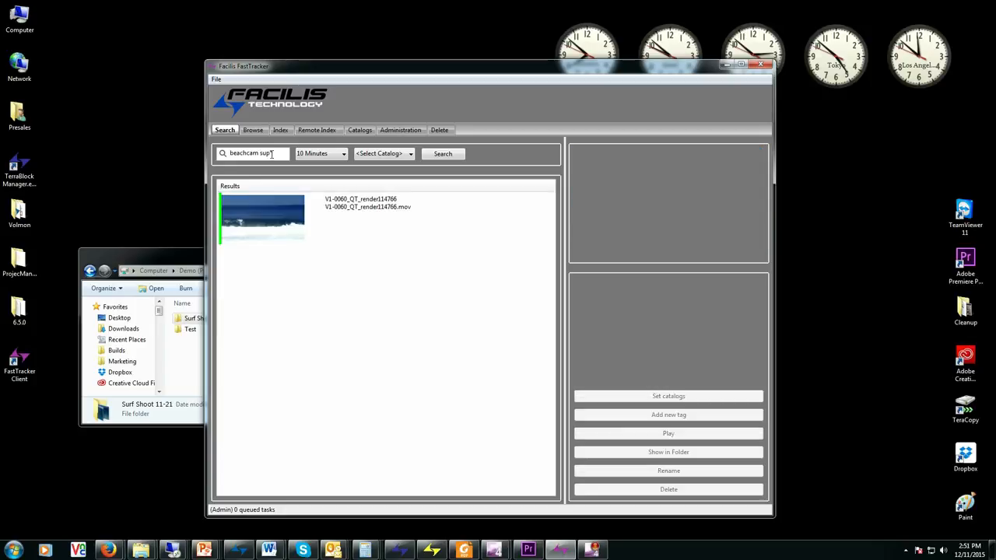
drag(284, 153, 259, 154)
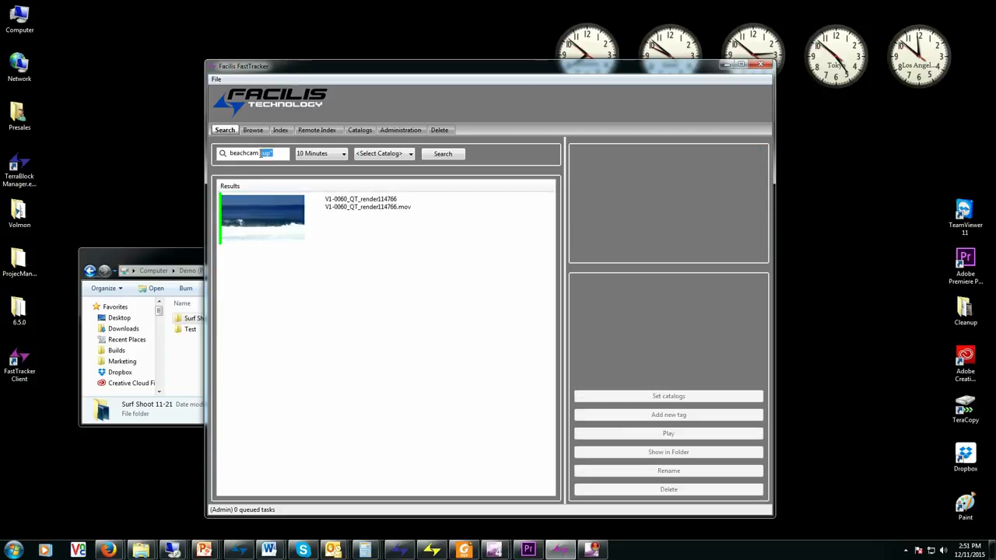
text(NOT sup*)
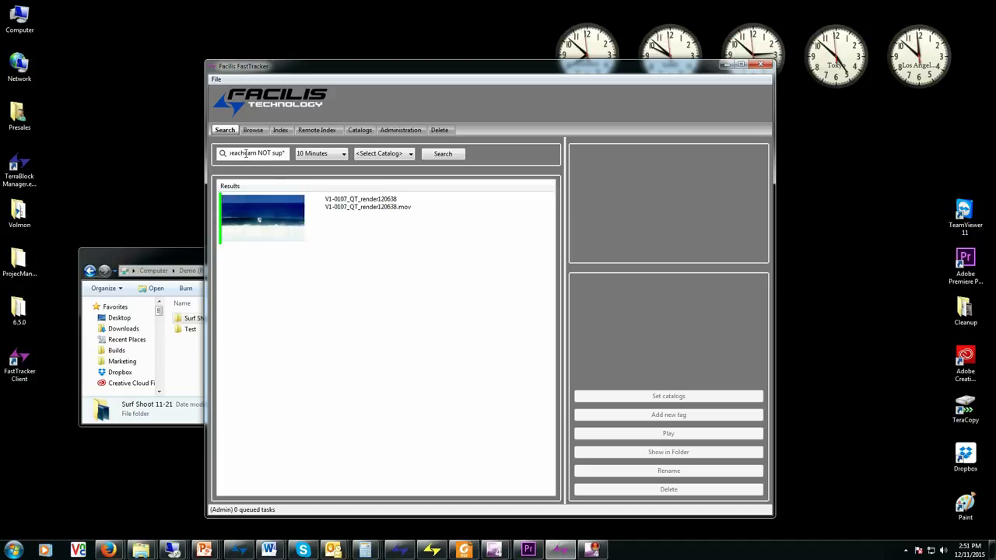
click(260, 210)
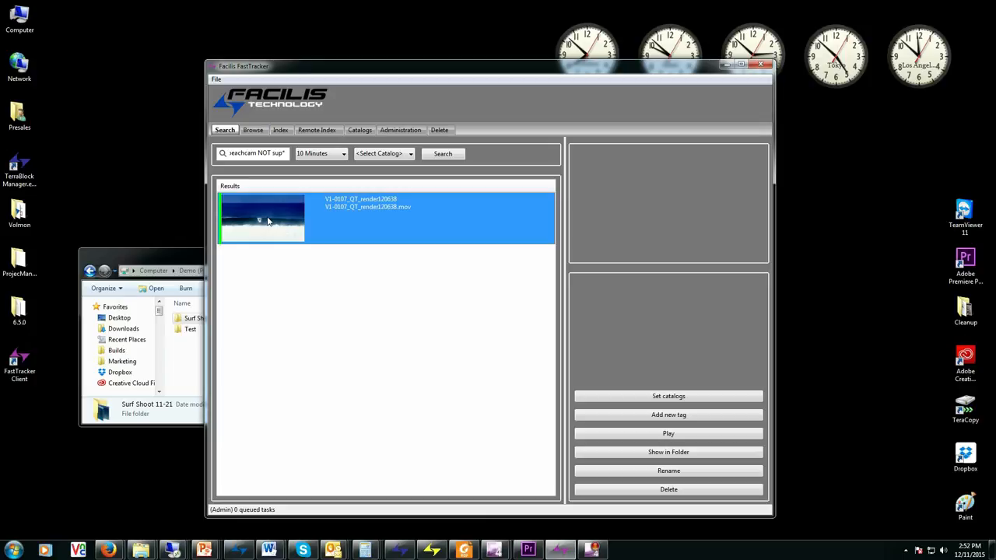
Bring V1-0107_QT_render120638.mov from FastTracker into Premiere Pro's Surf sequence on track V2 above the V1-0019 clip, and shorten its end.
drag(457, 61, 342, 42)
drag(237, 52, 73, 40)
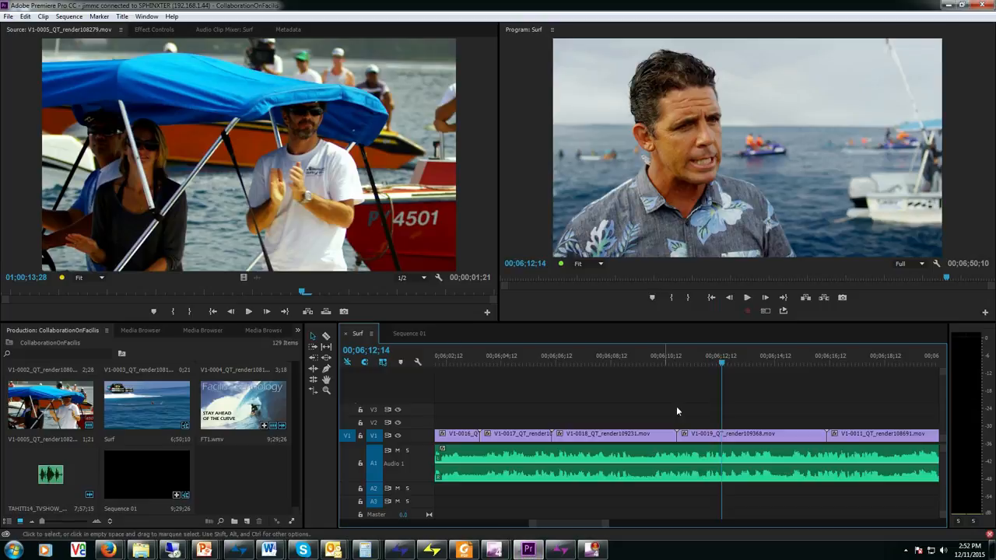
click(717, 364)
drag(717, 366, 719, 367)
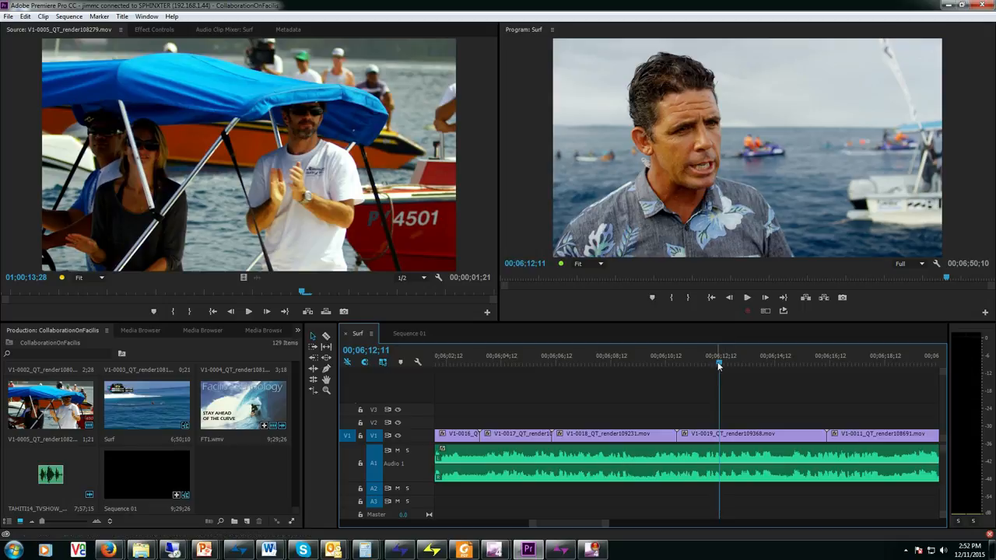
click(558, 549)
drag(109, 195, 689, 424)
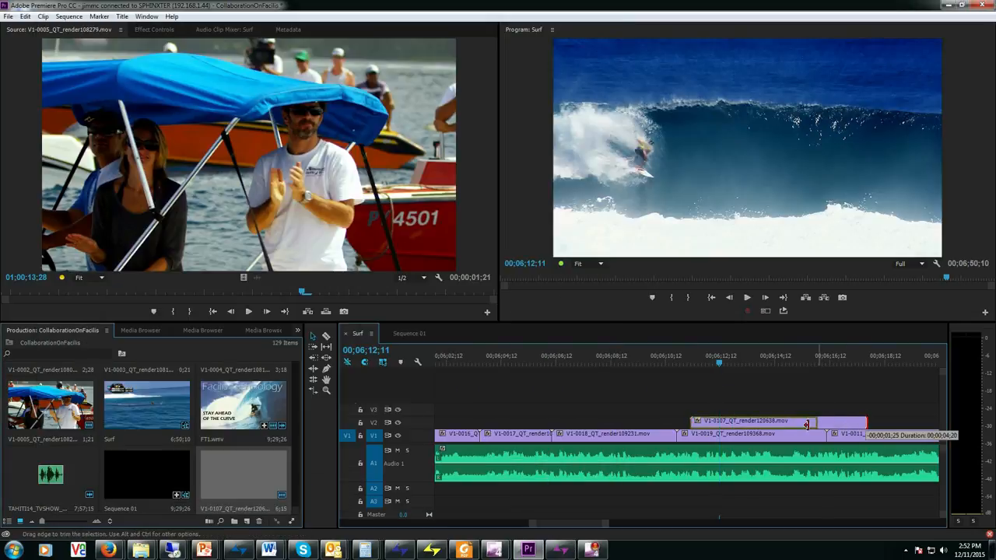
Scale the V2 surf clip down to an inset in the frame's upper-right corner and play the sequence from 00;06;12;03.
click(740, 363)
double_click(720, 212)
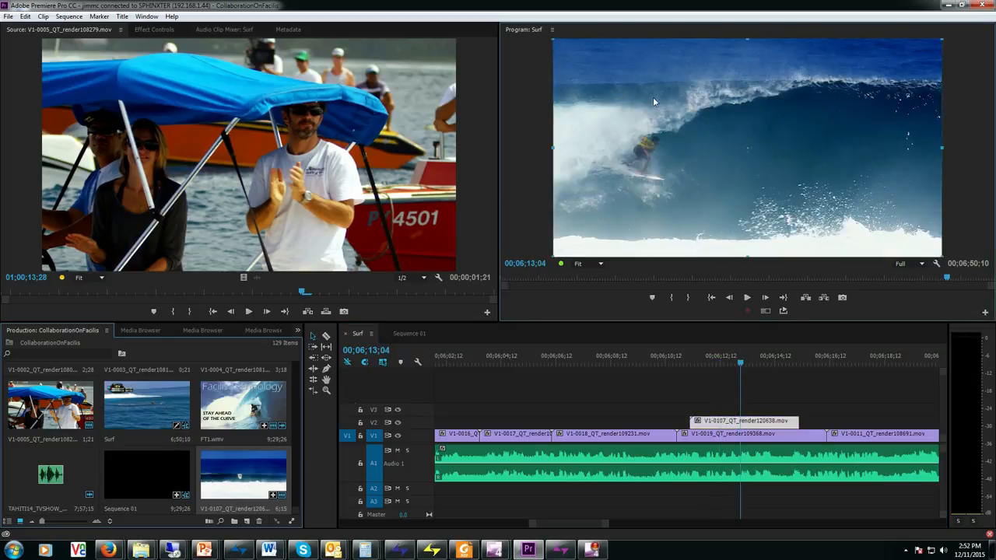
drag(554, 40, 786, 84)
drag(893, 125, 910, 136)
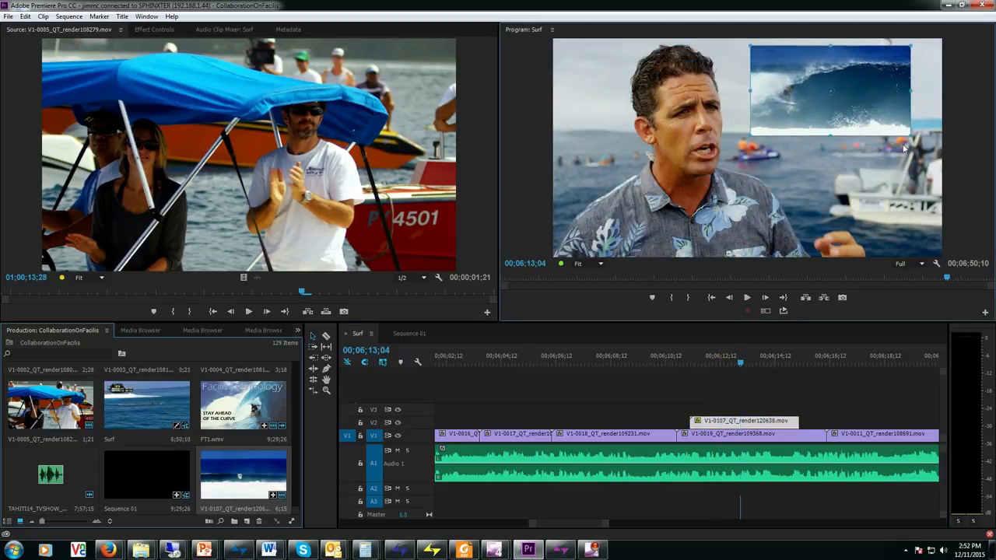
click(839, 186)
click(712, 360)
key(space)
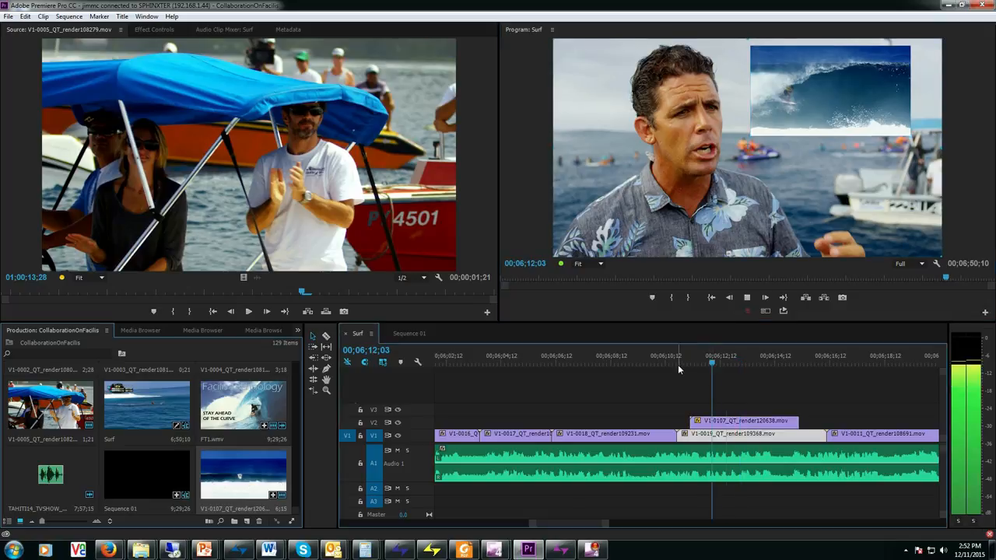
Stop playback, switch to FastTracker, clear the search text and search again for all media from the last 10 minutes.
key(space)
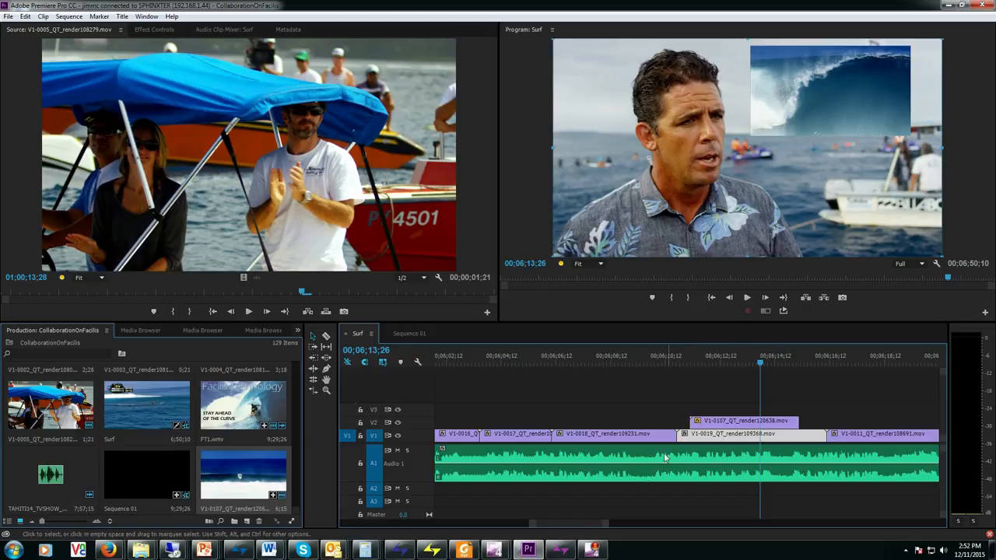
click(560, 549)
click(118, 118)
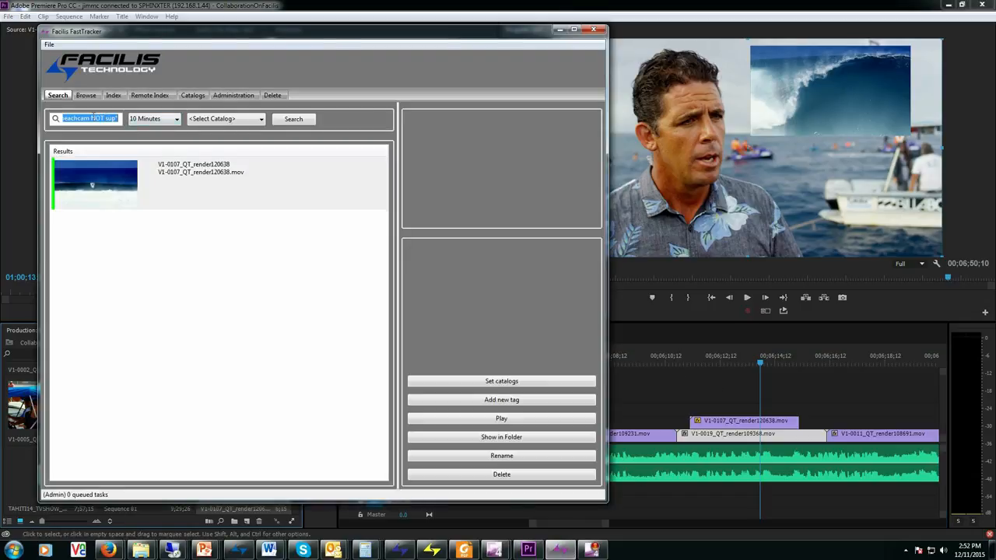
key(BackSpace)
click(293, 119)
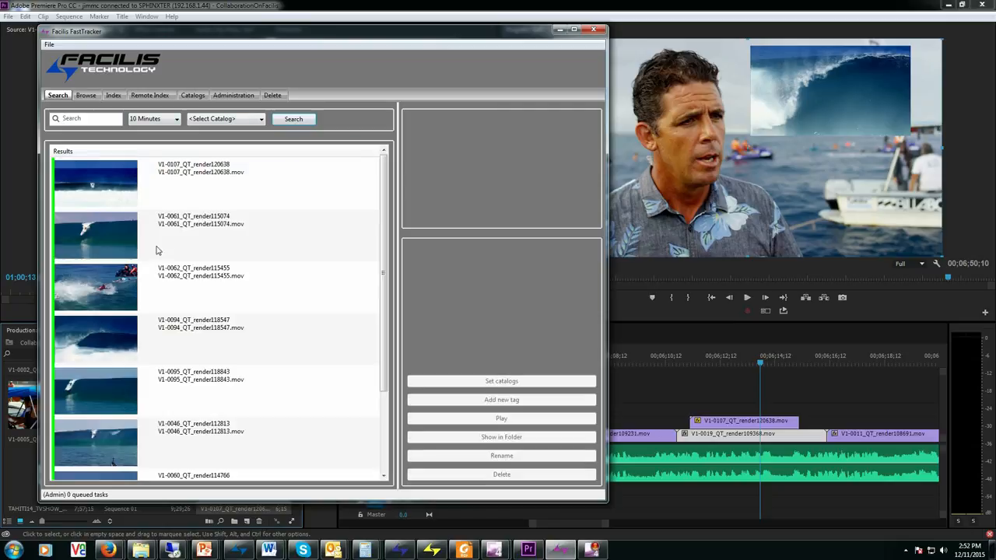
Bring the seven clips from V1-0061 through V1-0031 into Premiere Pro's CollaborationOnFacilis production and open V1-0060 in the Source monitor.
click(157, 248)
scroll(120, 319, down, 3)
shift+click(101, 447)
drag(94, 443, 18, 473)
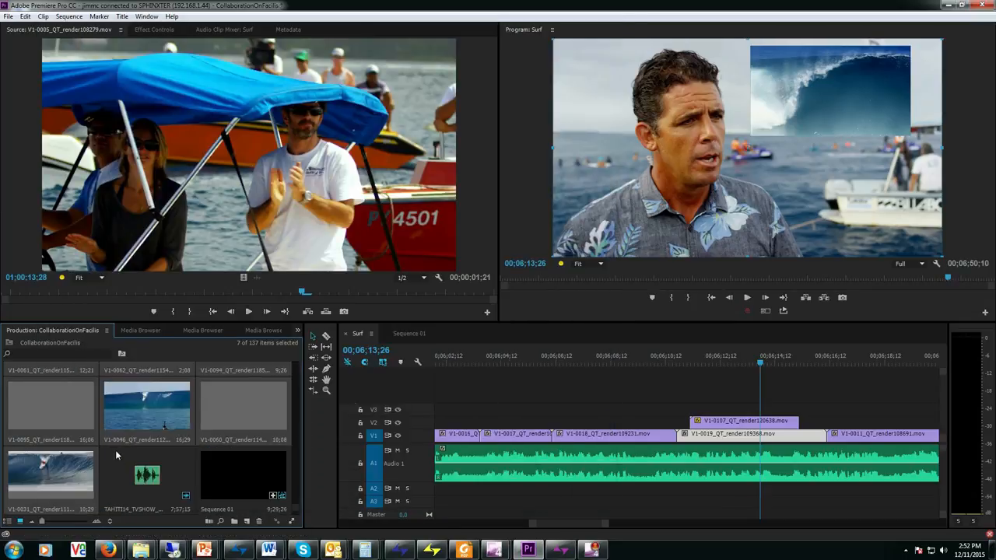
click(135, 417)
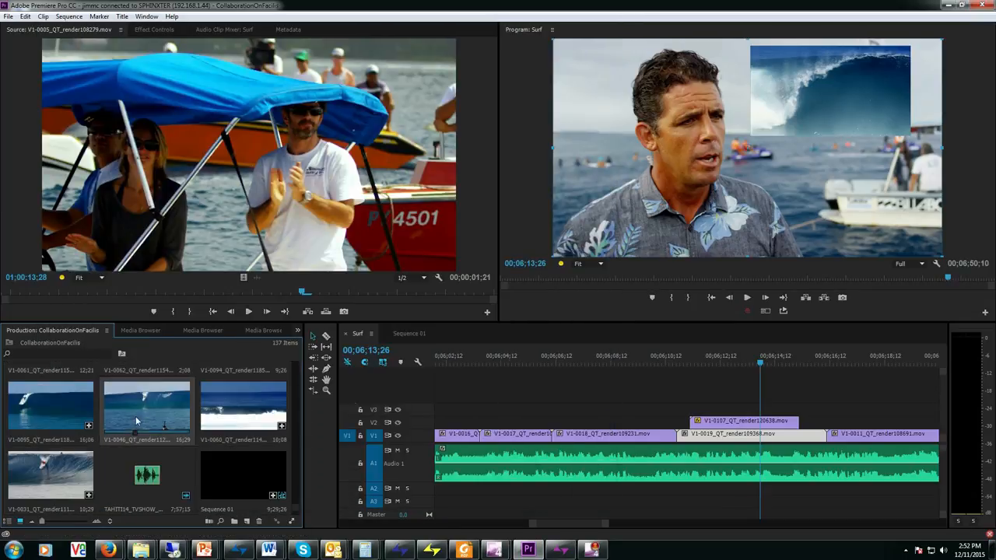
double_click(250, 417)
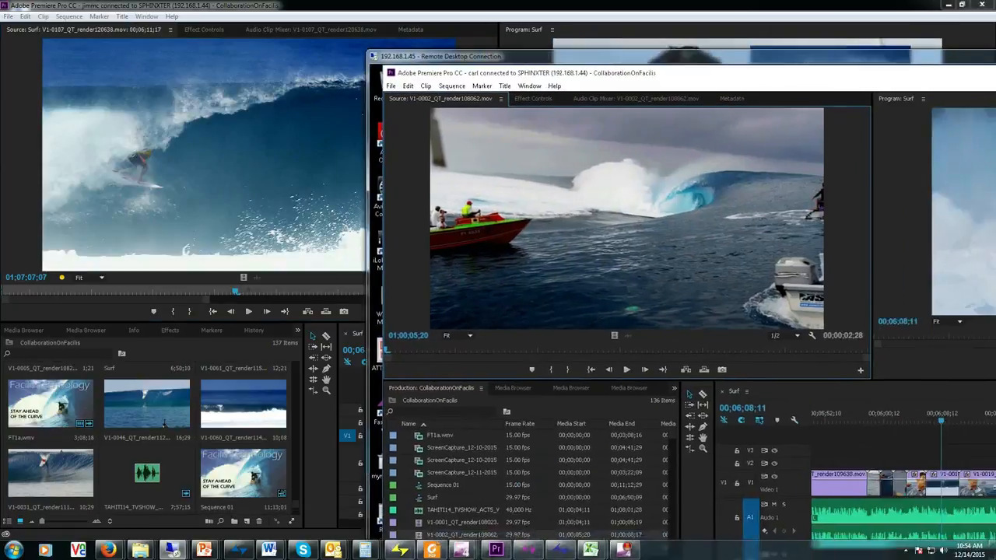
Look at the Surf sequence in the remote desktop's Premiere Pro, then return to the local sequence and scrub it to 00;06;12;21.
drag(995, 60, 812, 2)
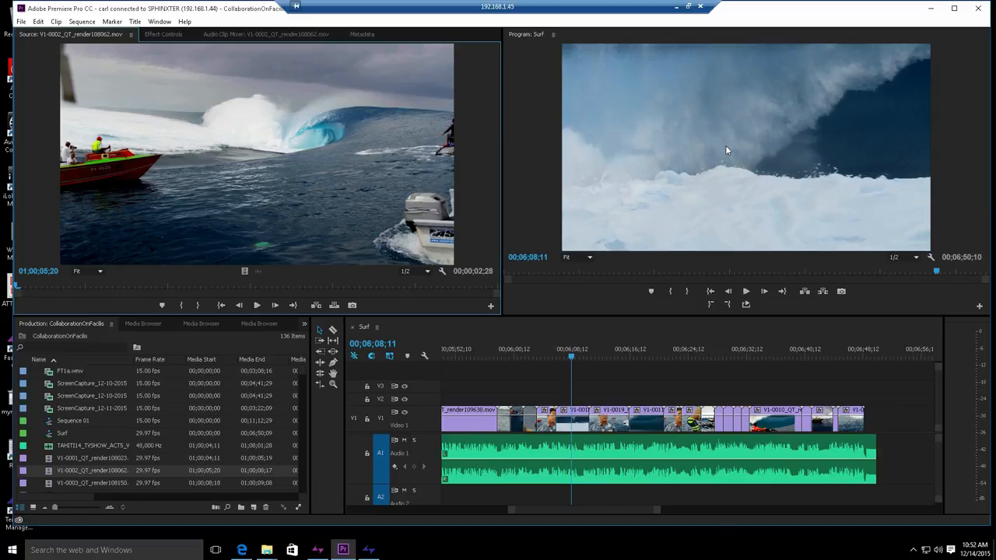
click(688, 7)
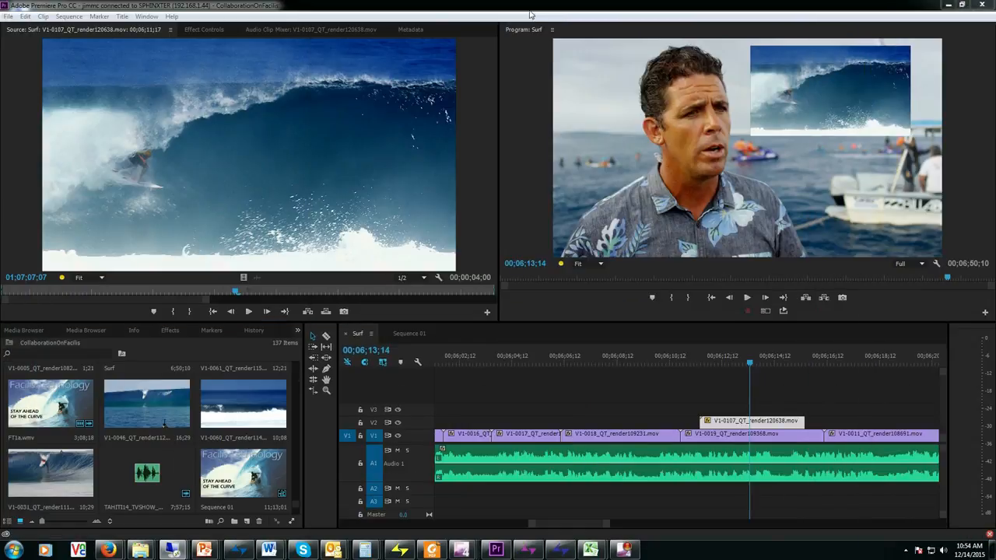
click(711, 364)
drag(710, 364, 729, 363)
Share the local Surf sequence edits through Adobe Anywhere with a comment identifying whose changes they are.
click(8, 17)
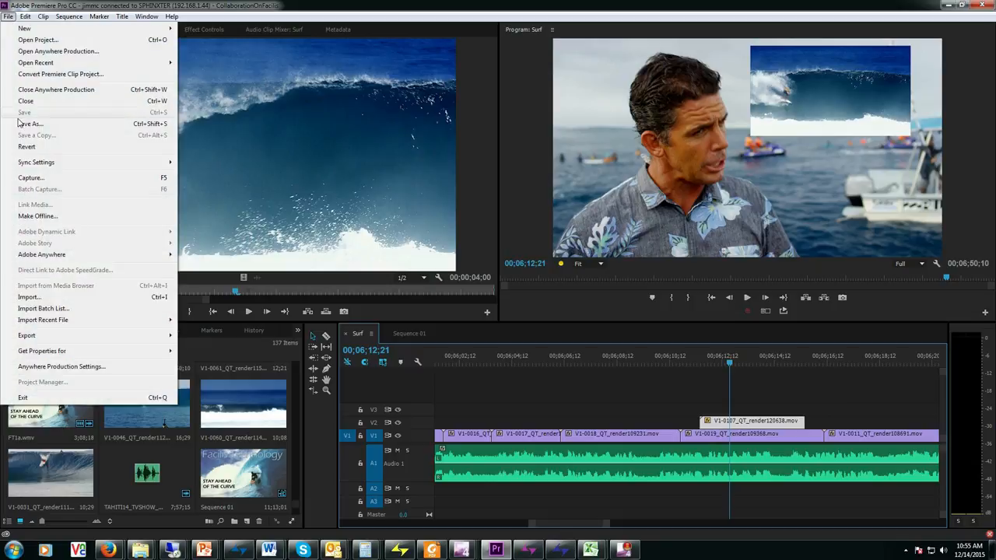
mouse_move(28, 257)
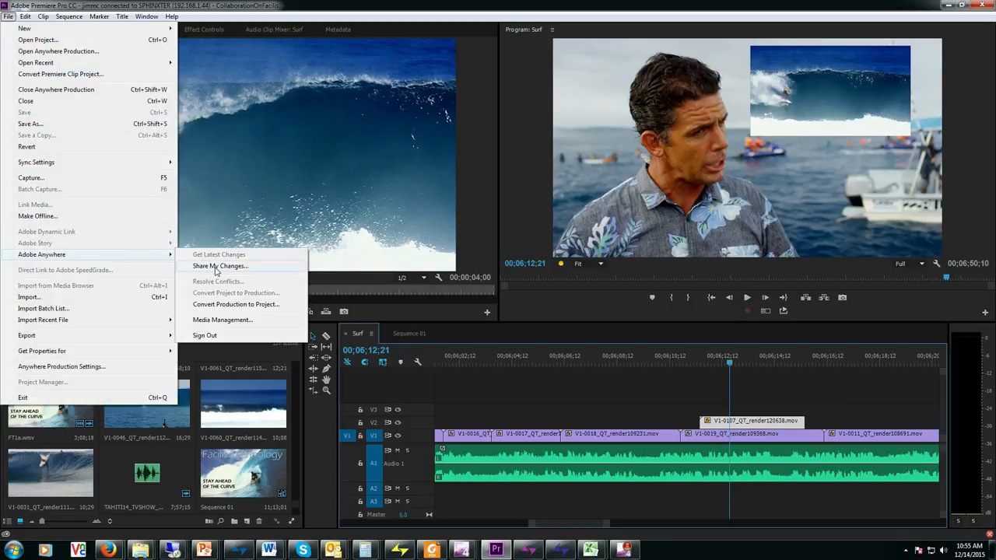
click(219, 267)
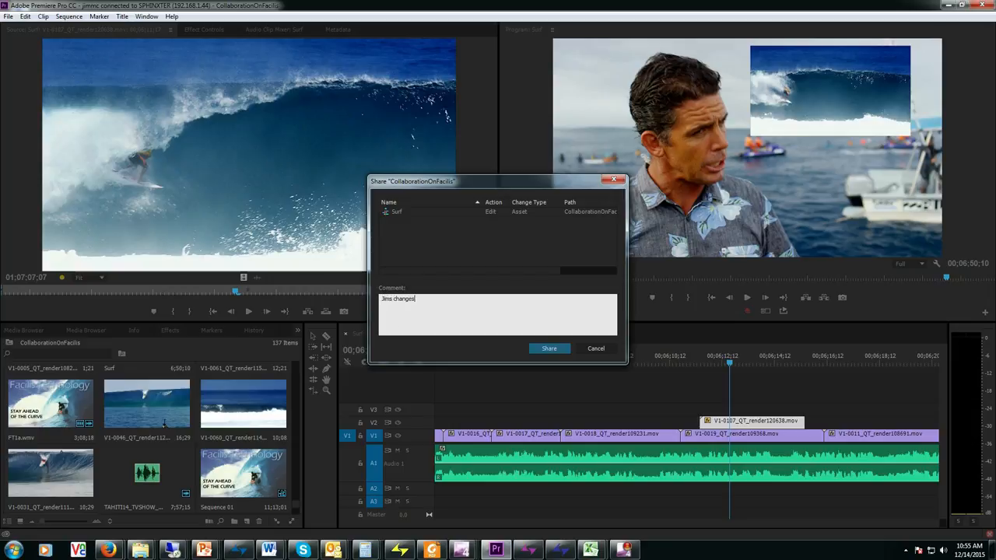
click(550, 347)
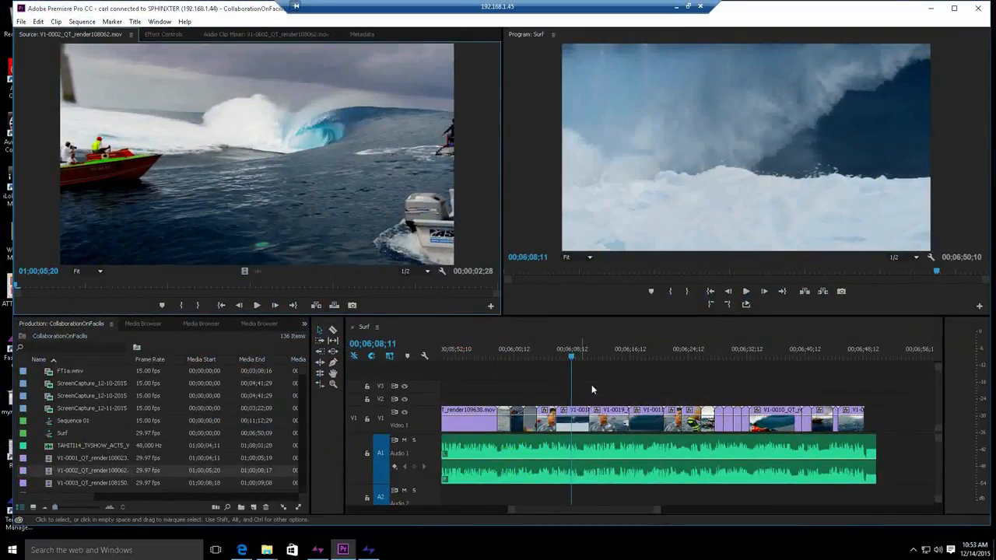
In the remote Premiere Pro, get the latest changes, resolve the Surf conflict with the shared version, and scrub over the V2 clip.
click(21, 21)
mouse_move(62, 259)
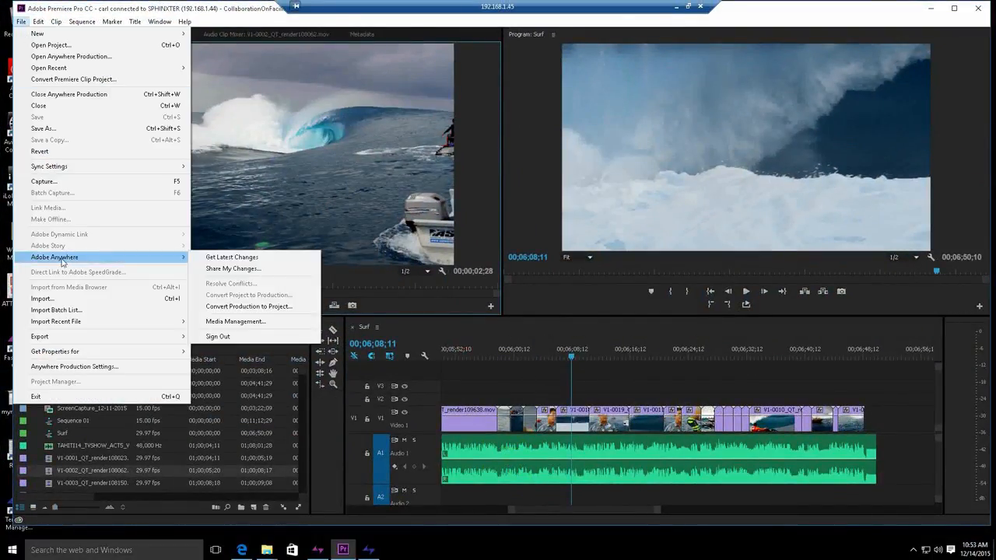
click(238, 260)
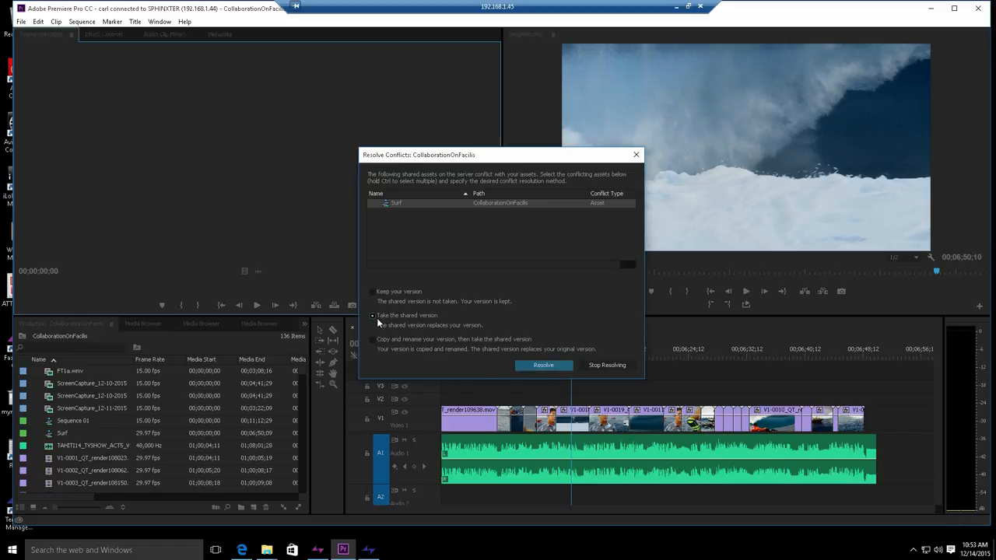
click(545, 365)
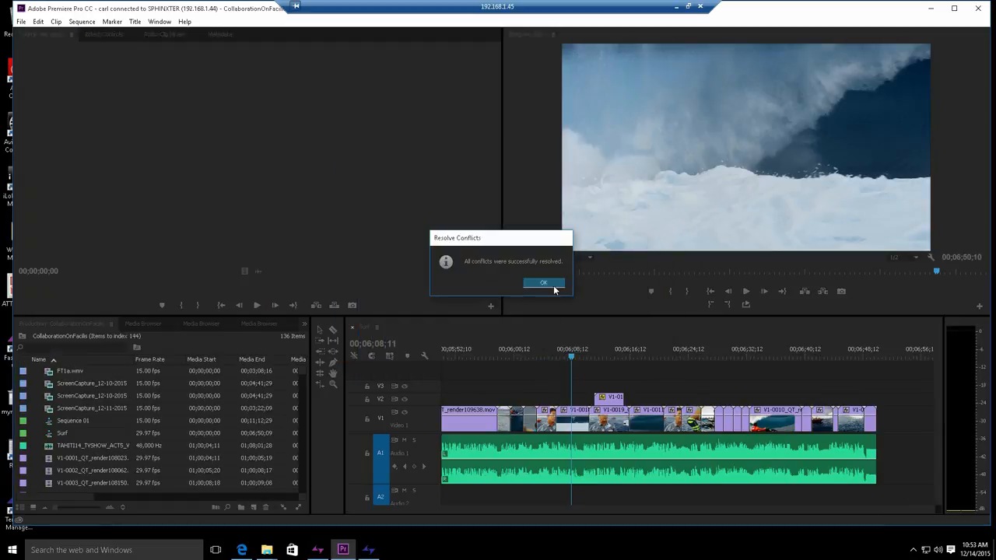
click(554, 289)
drag(605, 352, 614, 355)
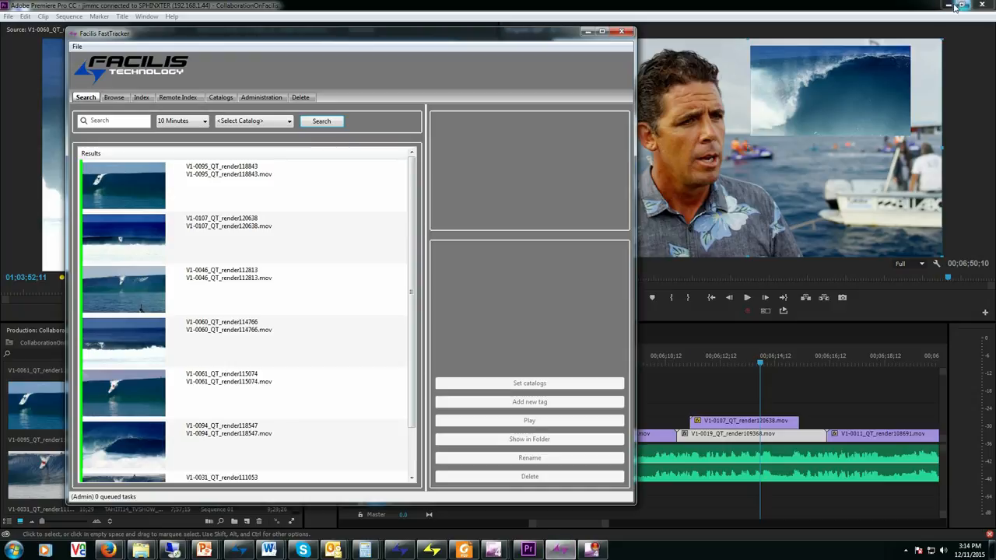
Minimize Premiere Pro, add the FastTracker clips from V1-0095 through V1-0060 to the Surfer Epic catalog, and check V1-0046's catalogs.
click(955, 7)
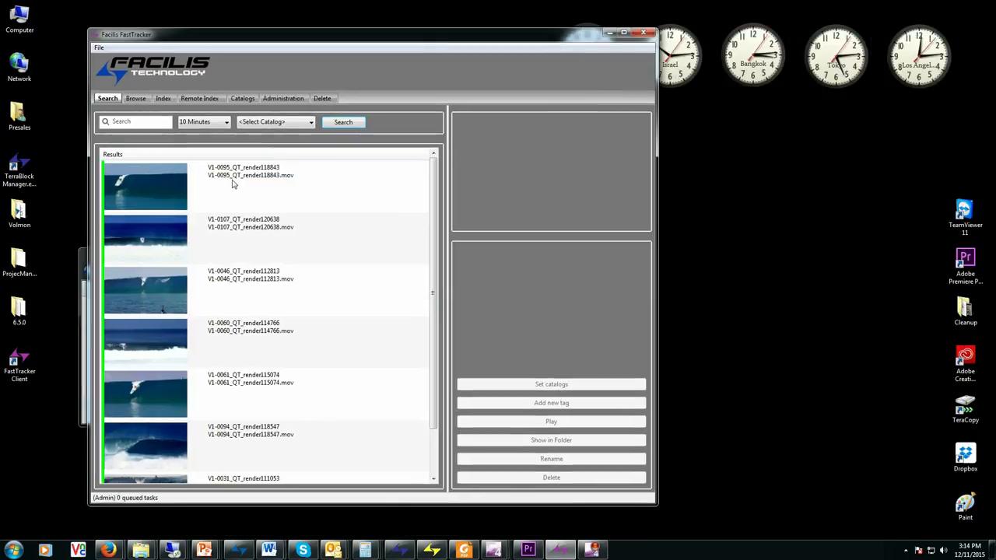
drag(287, 43, 270, 44)
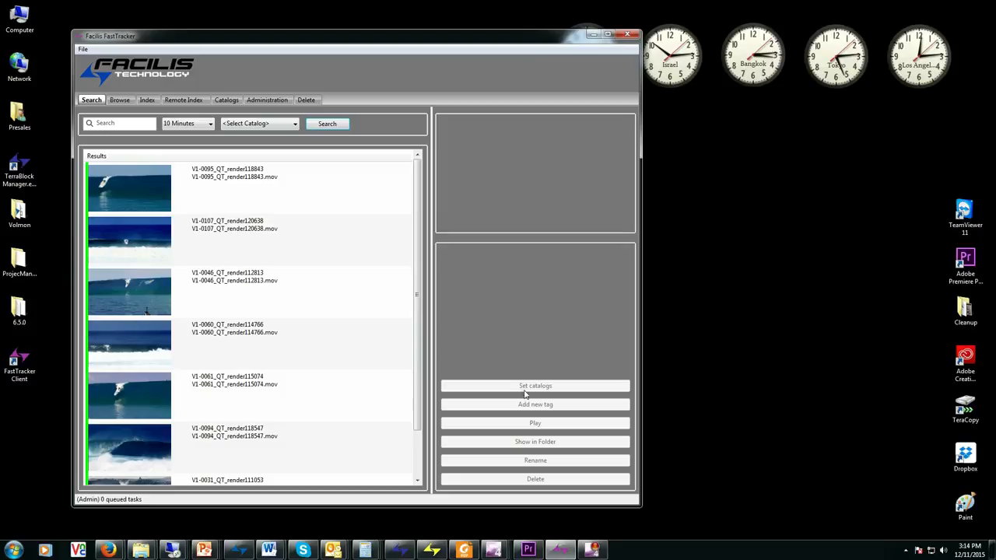
click(263, 353)
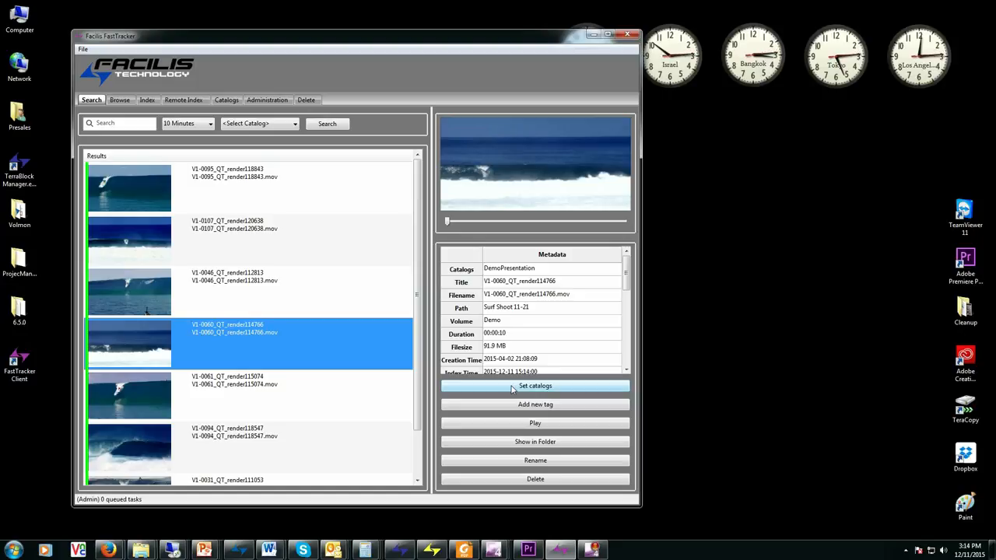
click(176, 193)
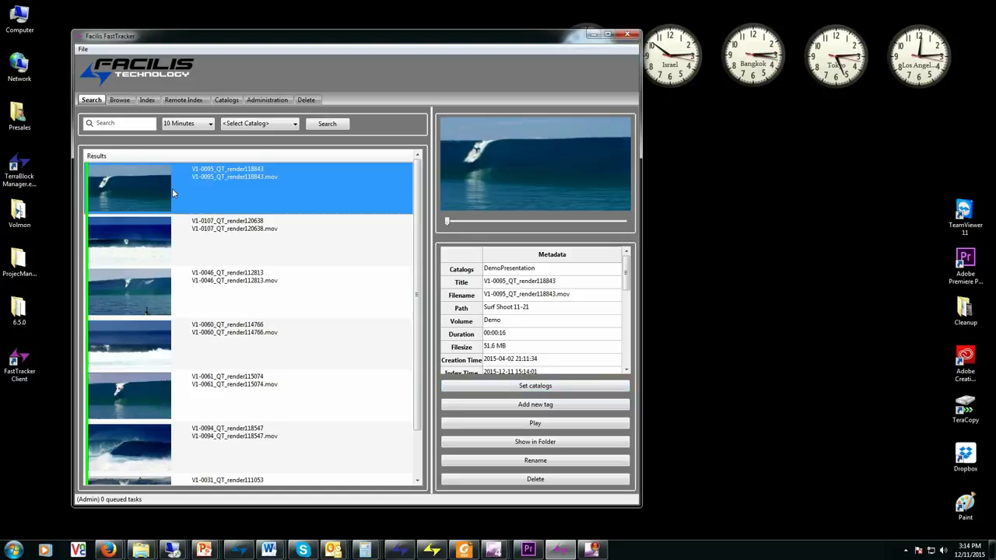
shift+click(154, 347)
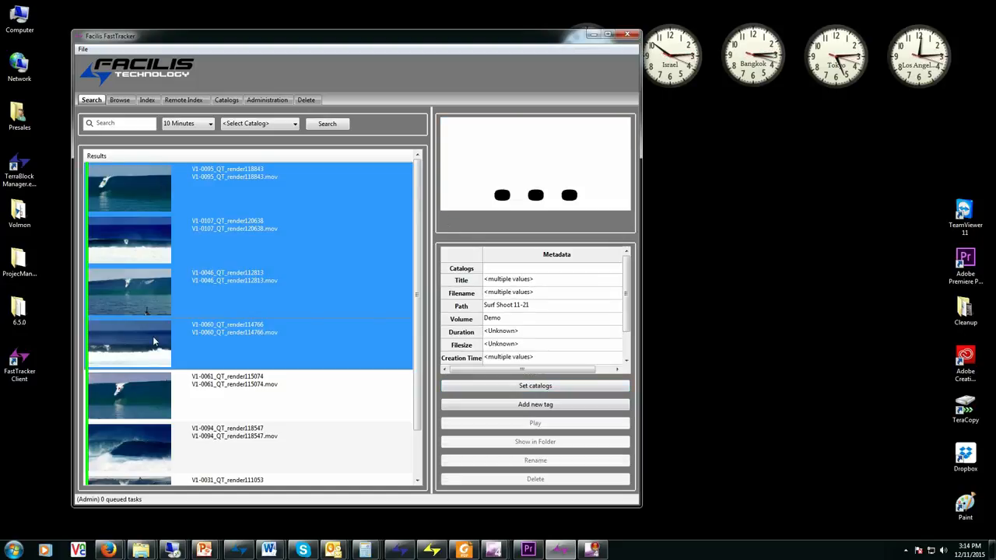
click(549, 386)
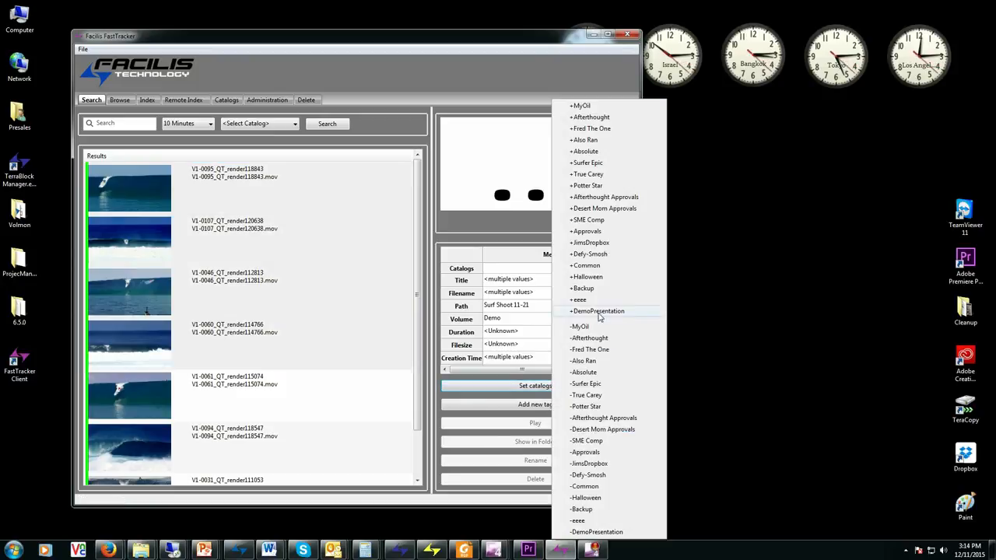
click(589, 164)
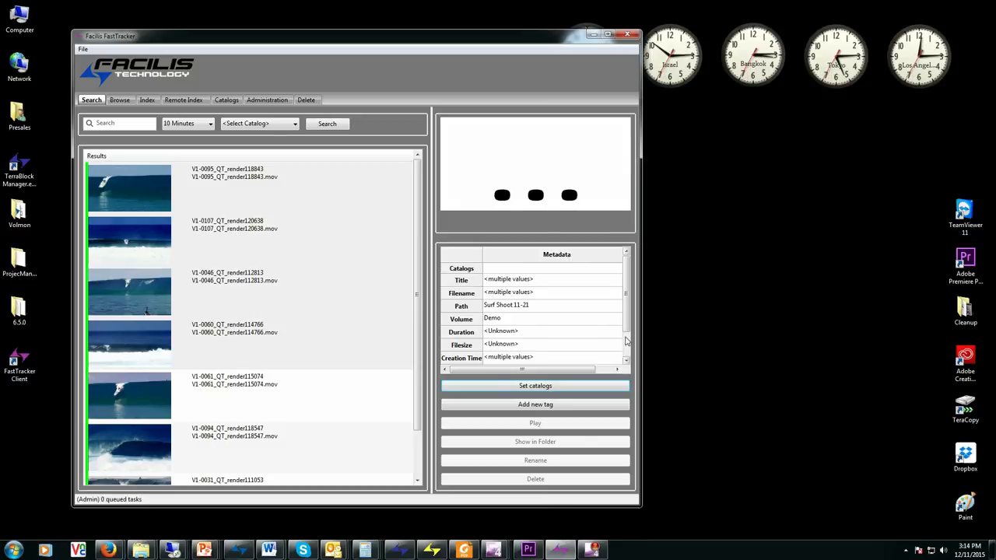
click(494, 280)
click(374, 267)
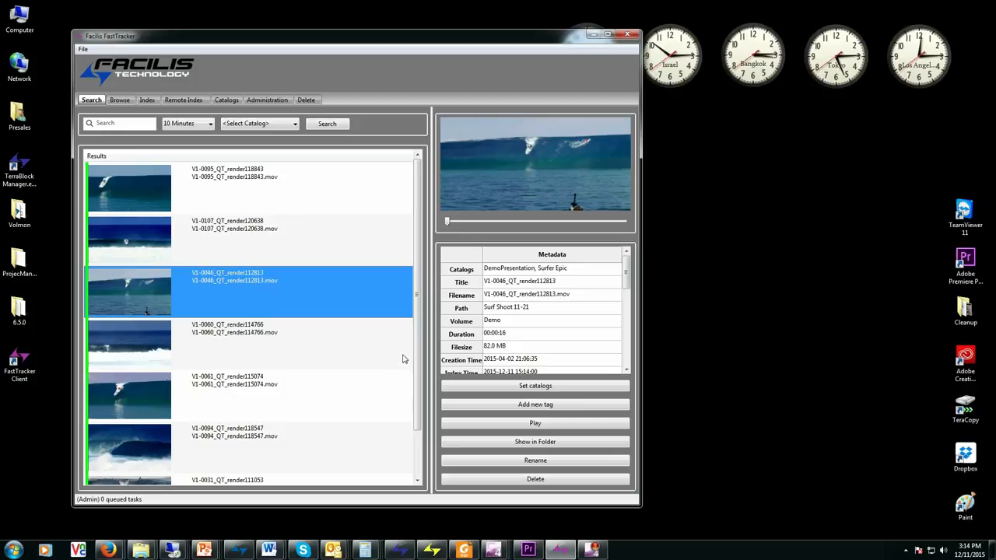
Add the clips from V1-0061 through V1-0031 to the Common catalog and check the catalogs of V1-0094.
click(255, 395)
drag(420, 366, 417, 424)
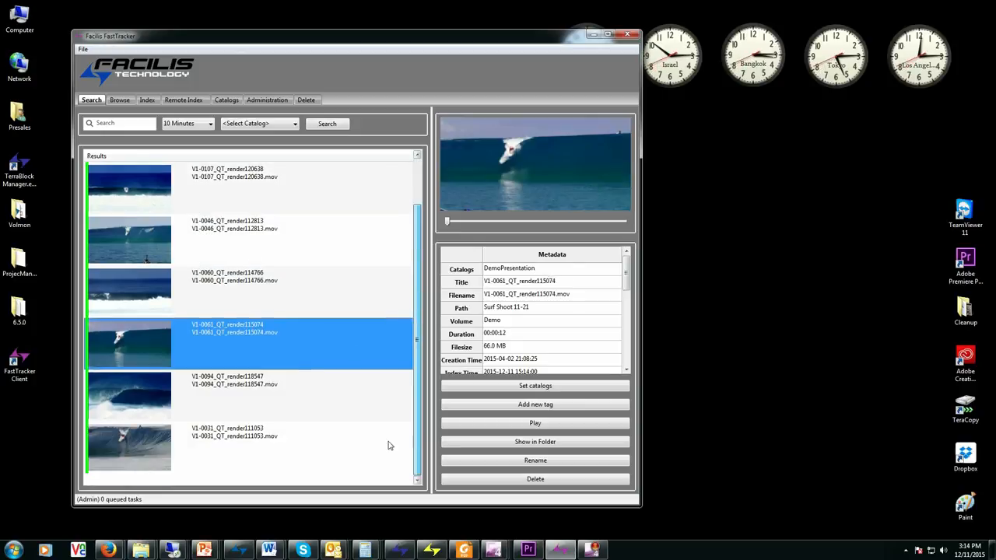
shift+click(389, 445)
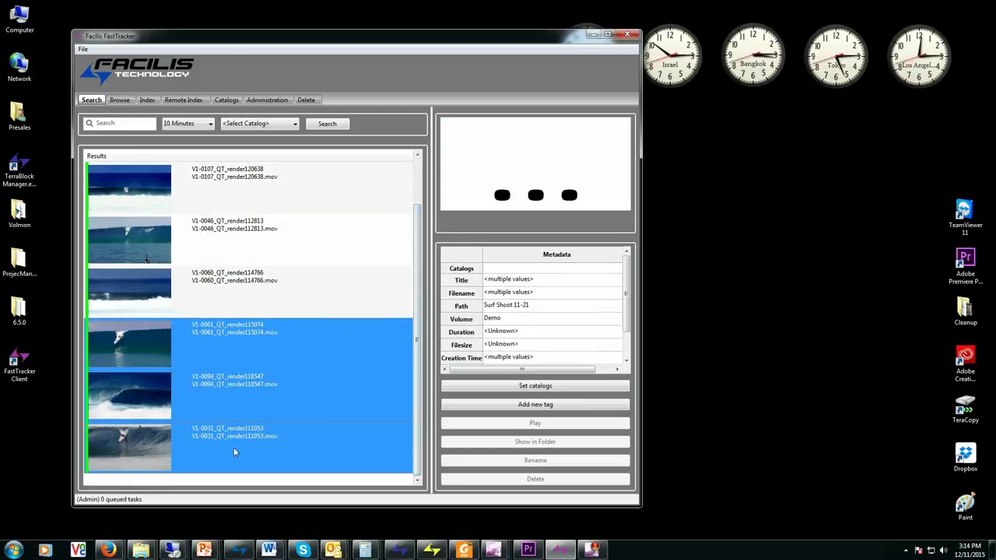
click(526, 394)
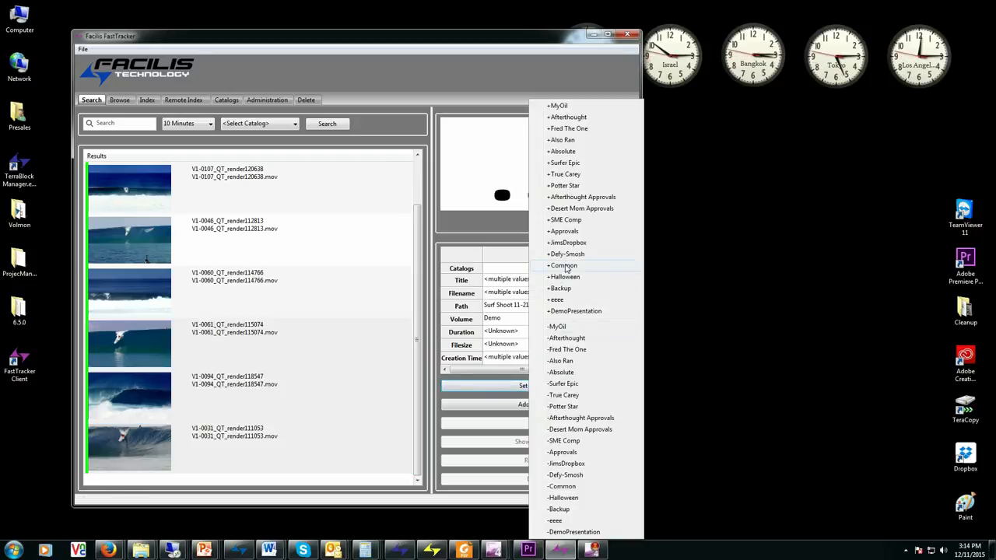
click(566, 268)
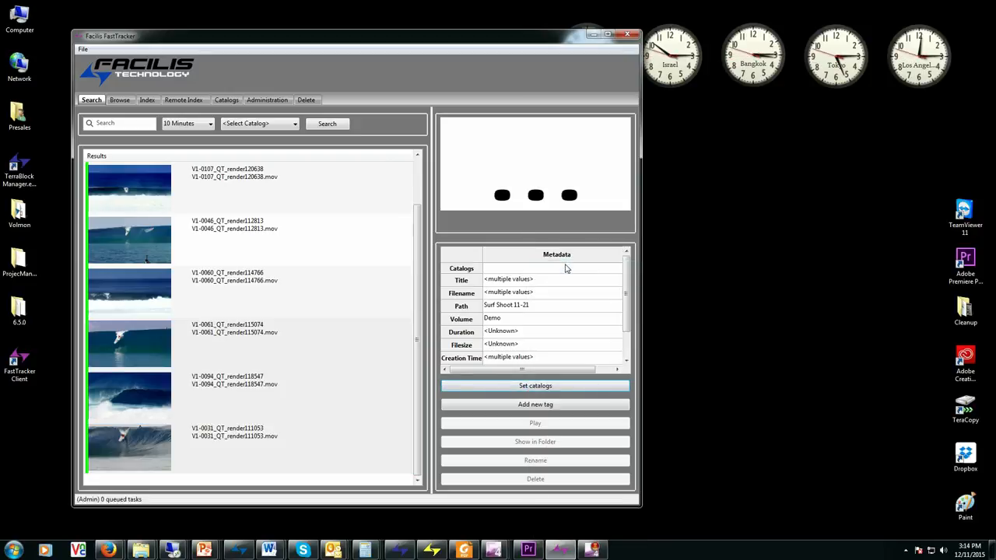
click(240, 403)
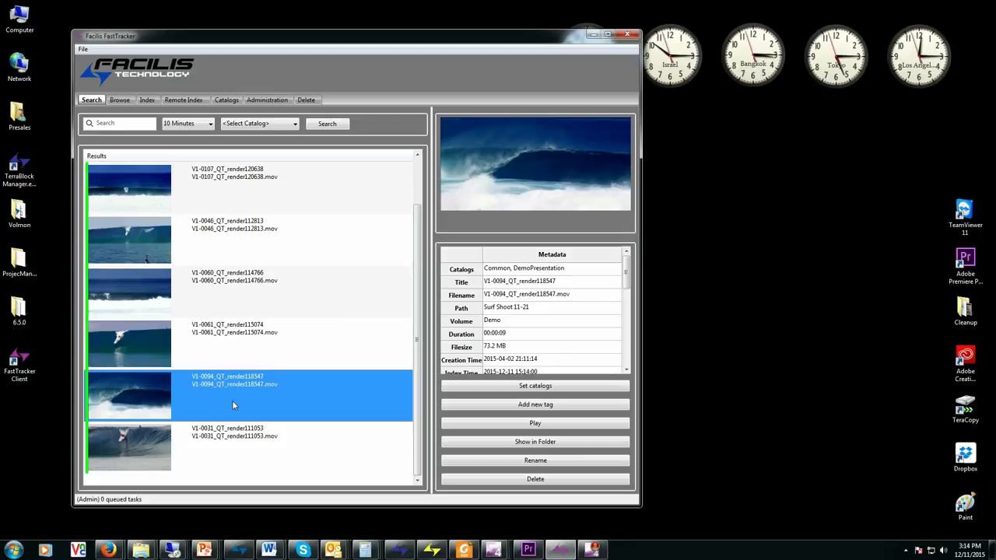
Remove the clips from V1-0061 through V1-0031 from the DemoPresentation catalog.
click(209, 344)
shift+click(183, 444)
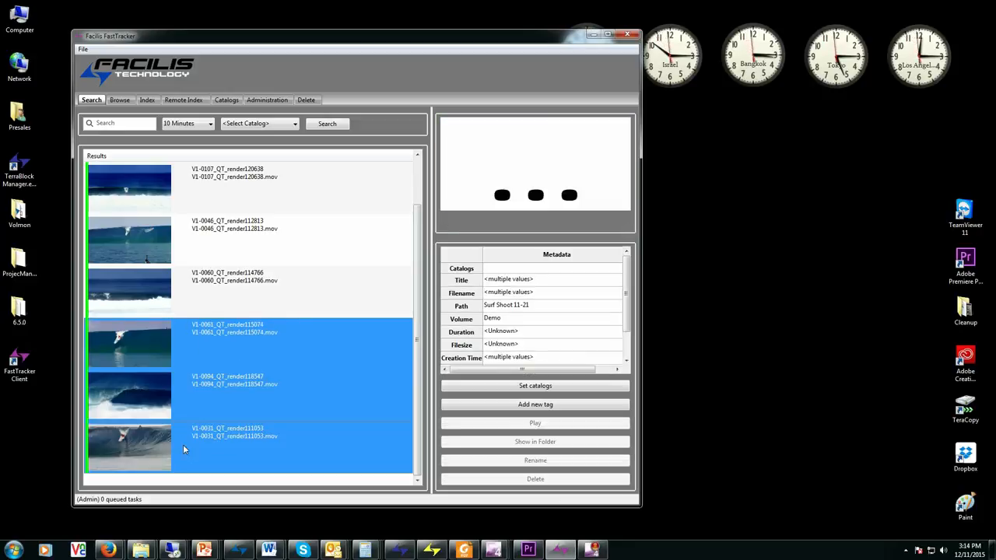
click(517, 385)
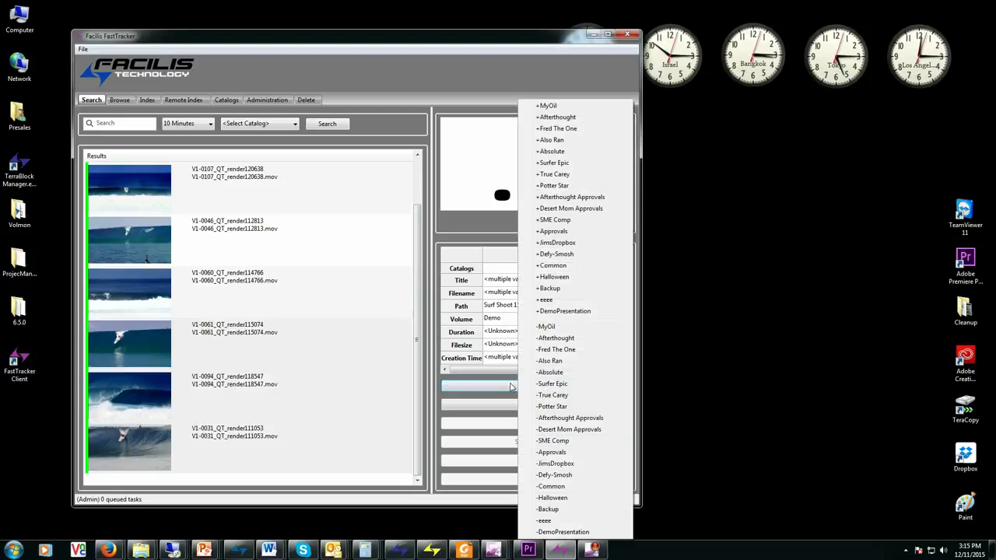
click(549, 532)
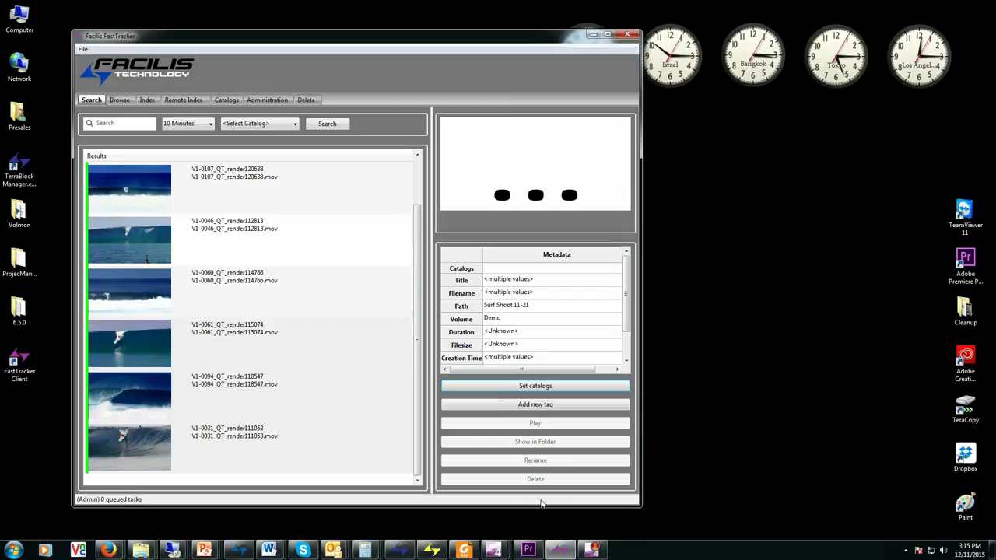
Check the catalogs of V1-0094, show its file in the Surf Shoot 11-21 folder, and close the folder window.
click(304, 399)
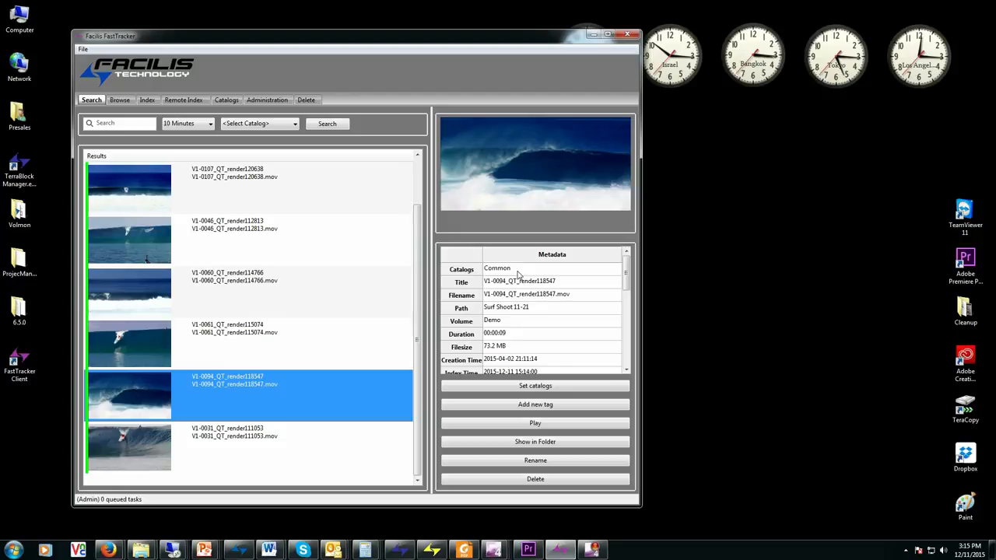
click(537, 443)
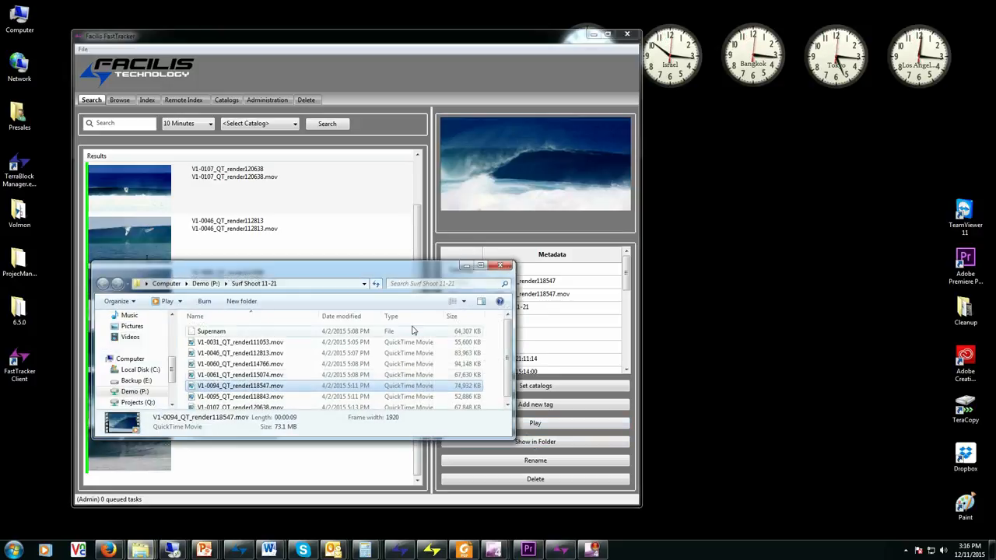
click(500, 265)
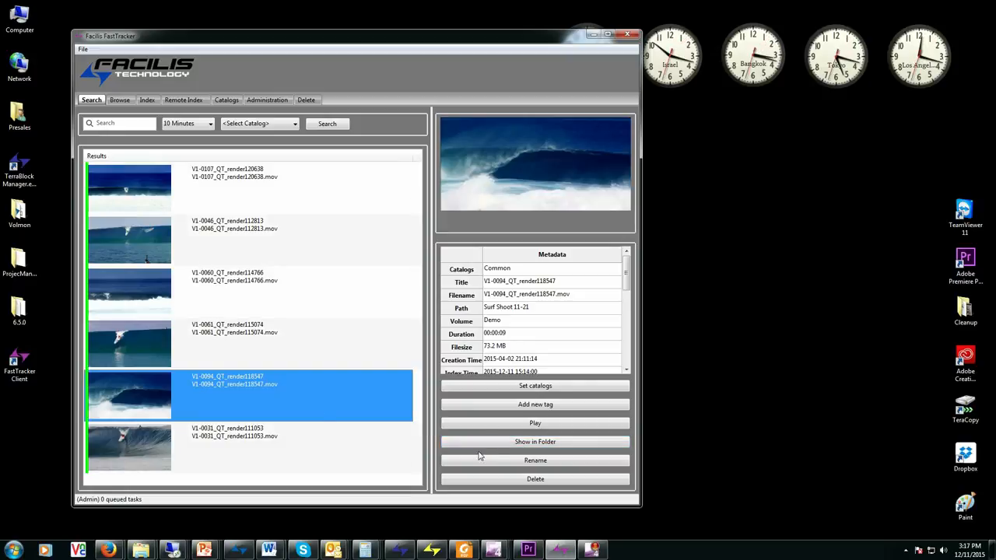
Rename the V1-0094 clip's file to waverider.mov, keeping its extension.
click(513, 462)
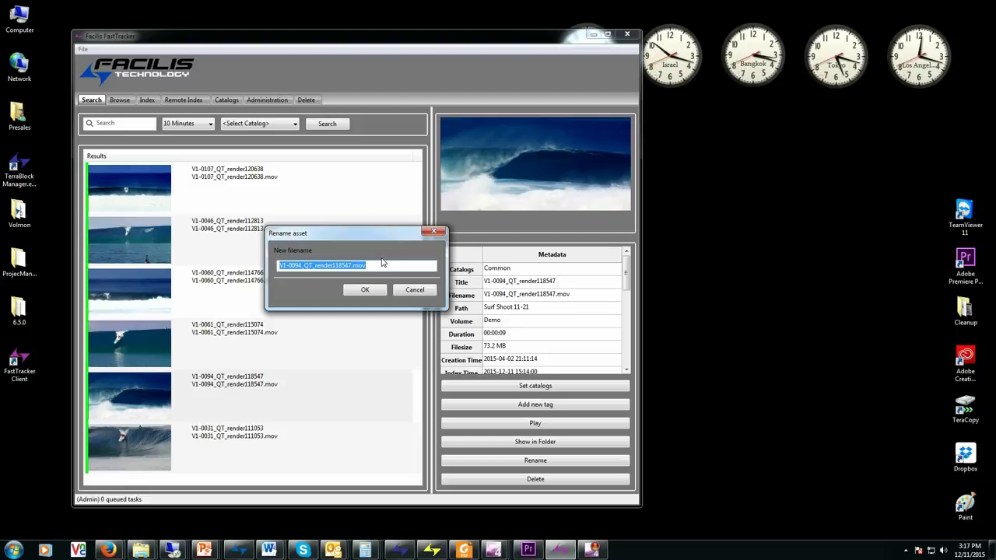
drag(349, 264, 240, 267)
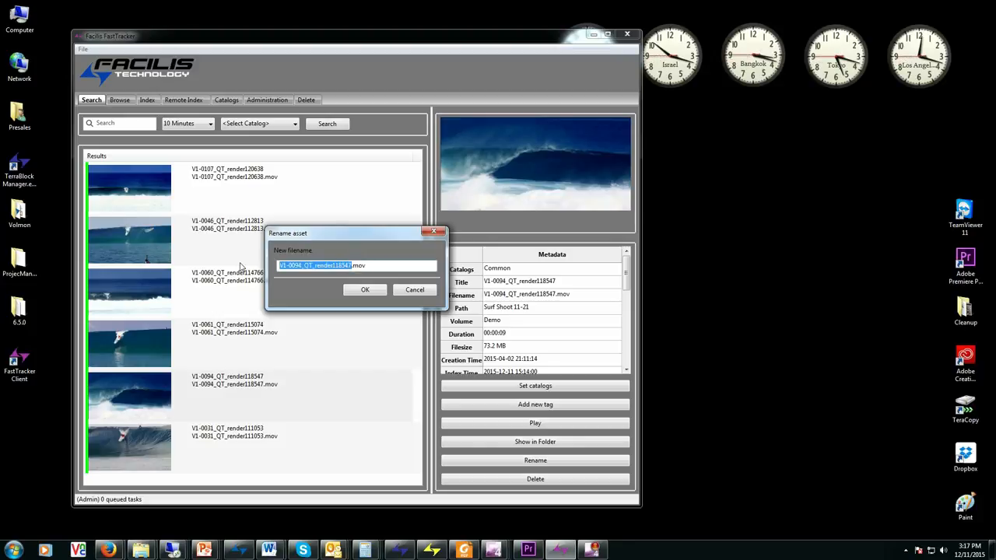
text(waverider)
key(Return)
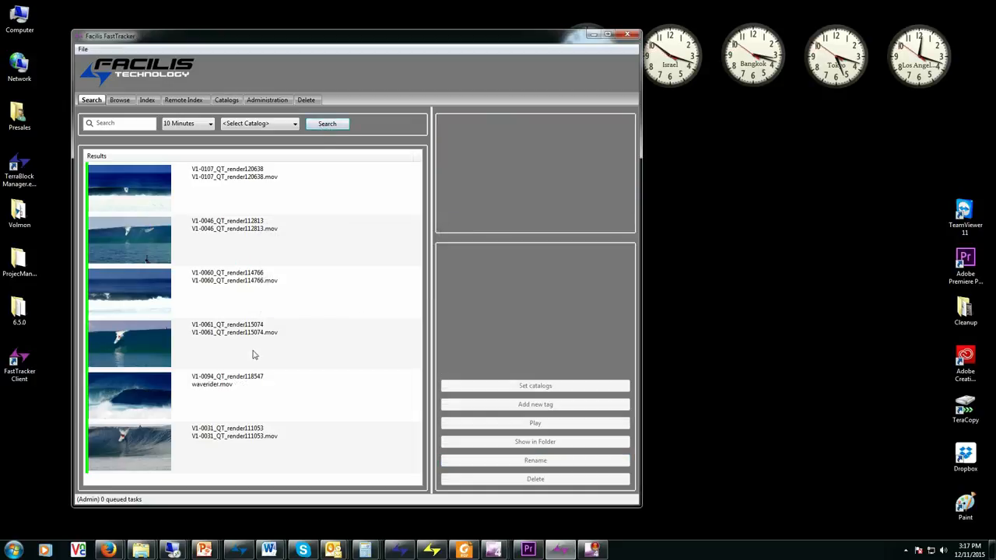
Check the file of waverider.mov in the Surf Shoot 11-21 folder and close the folder window.
click(187, 393)
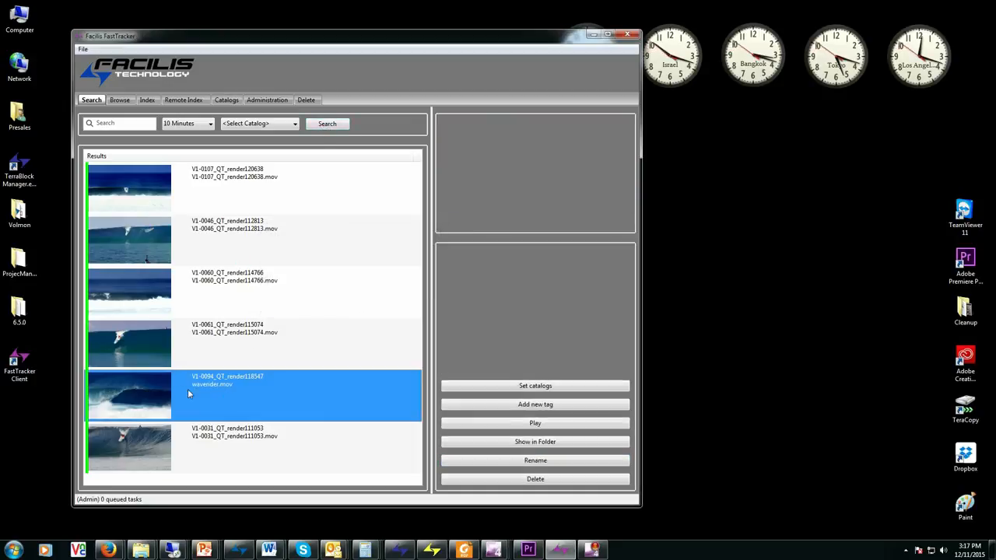
click(509, 443)
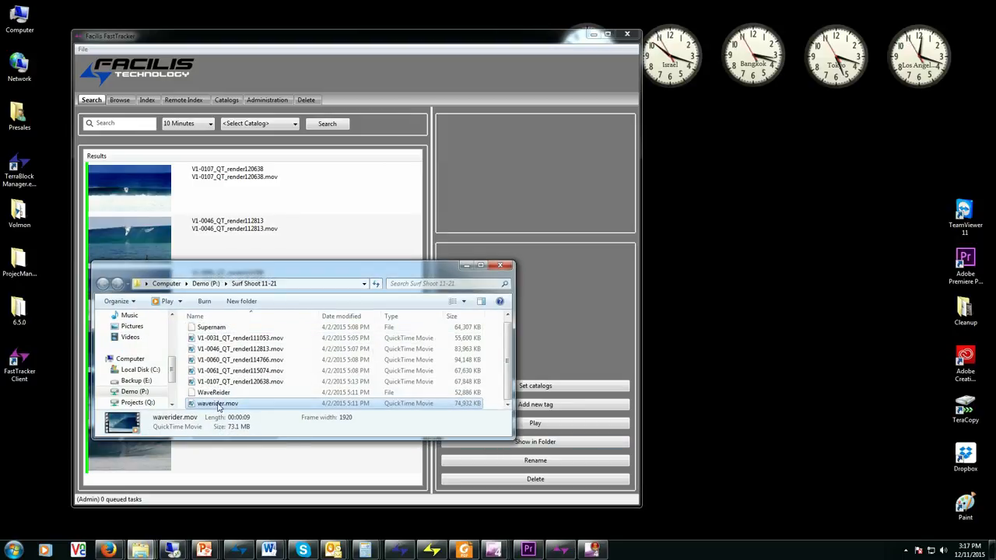
click(499, 265)
Mark the waverider.mov asset as inactive and rerun the 10-minute search.
click(223, 375)
click(535, 480)
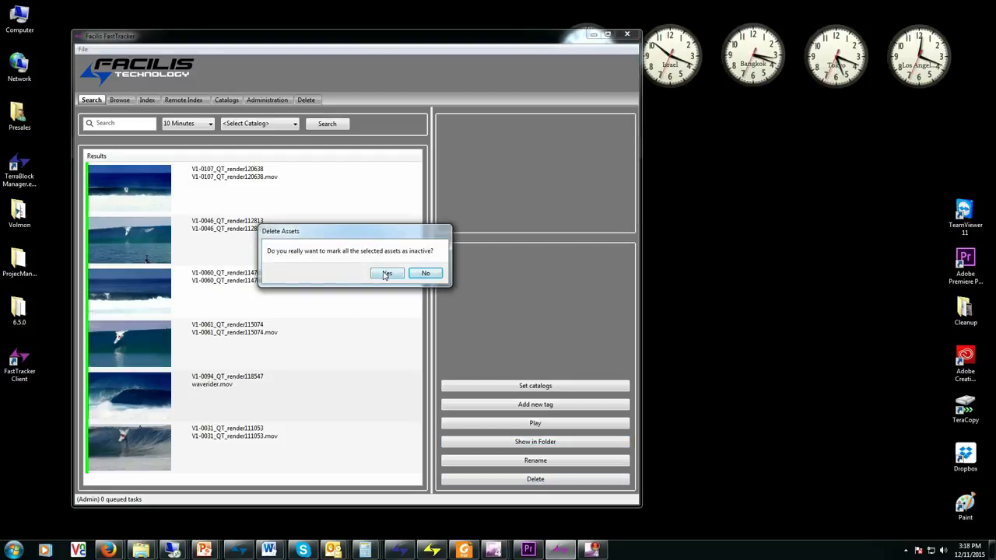
click(388, 274)
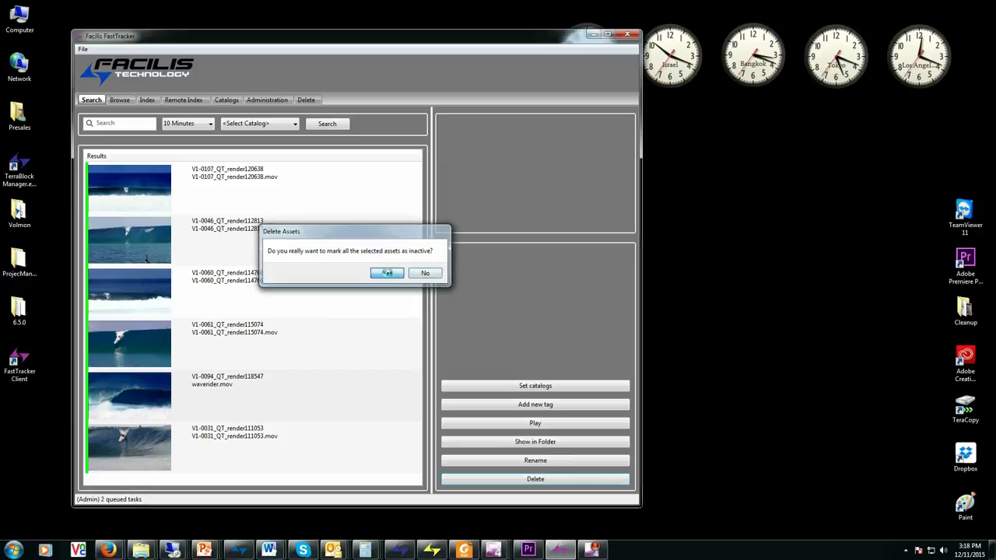
click(337, 123)
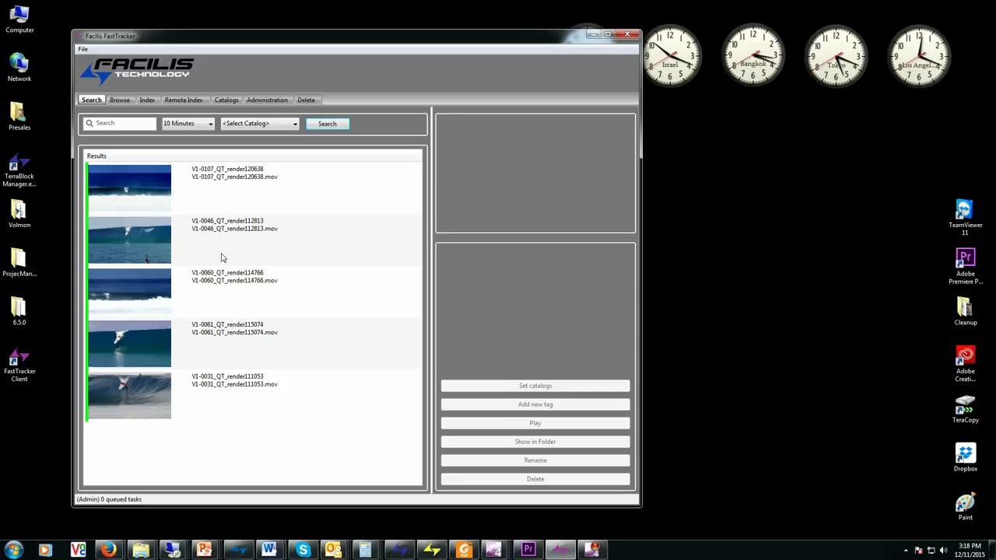
Refresh the list of deletable assets and delete the disabled waverider.mov and WaveReider entries of Surf Shoot 11-21.
click(308, 101)
click(593, 200)
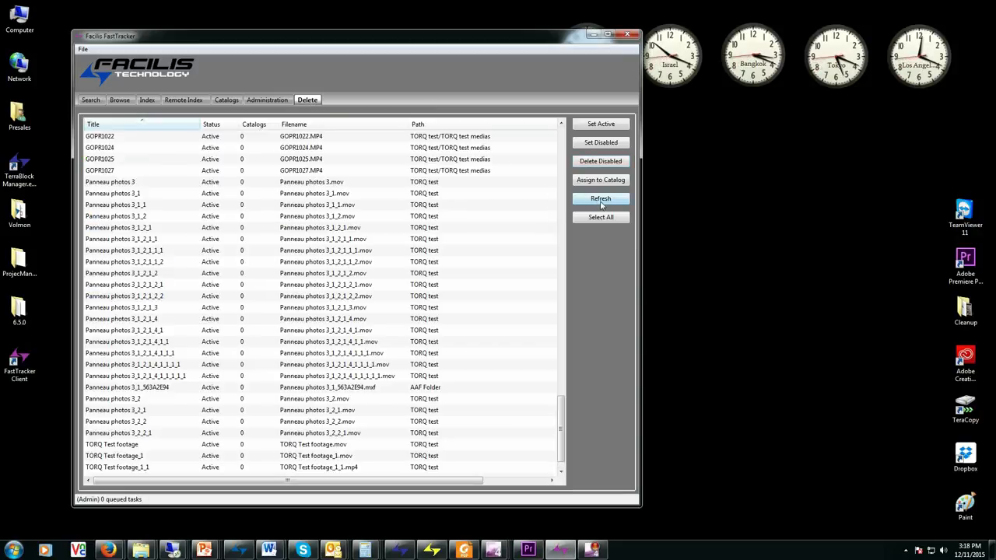
scroll(549, 427, down, 1)
click(432, 456)
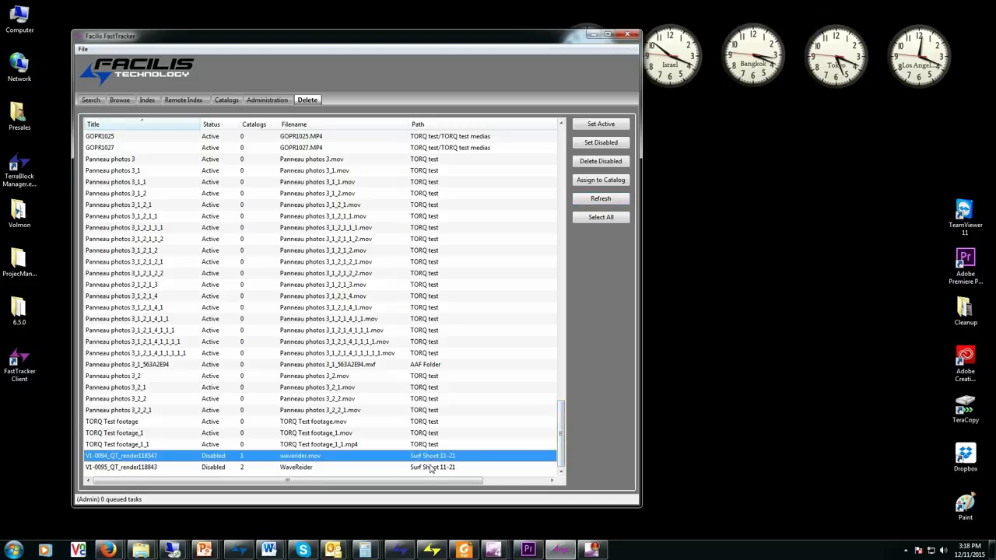
shift+click(429, 467)
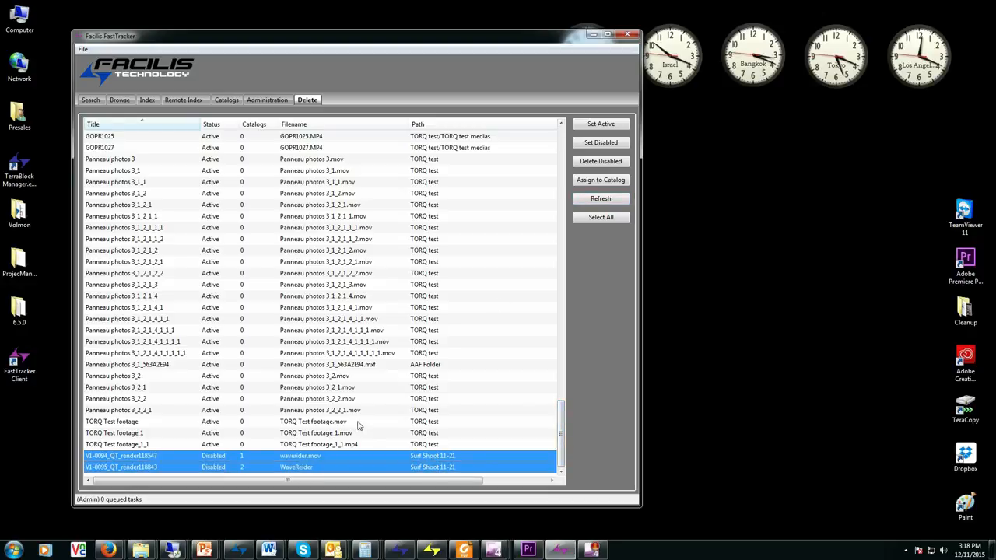
click(598, 161)
Browse the Surfer Epic catalog down to the WSL_OFFLINE_CLIPS folder on the SportsMedia volume.
click(125, 100)
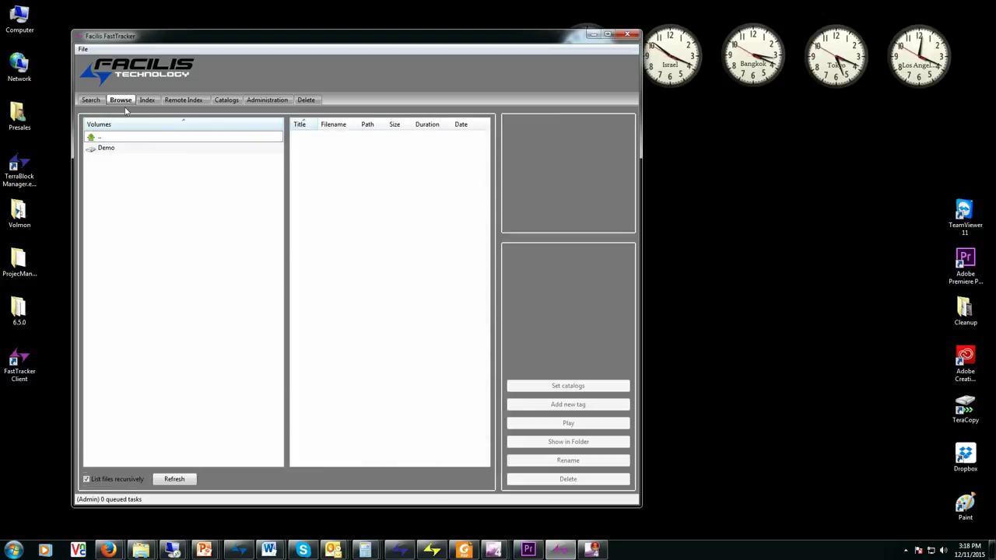
click(90, 100)
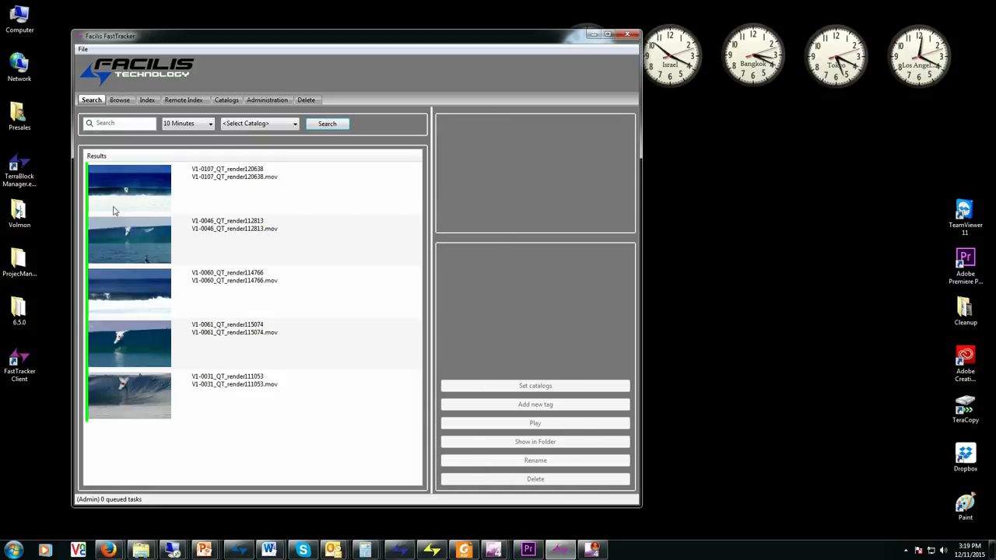
click(120, 100)
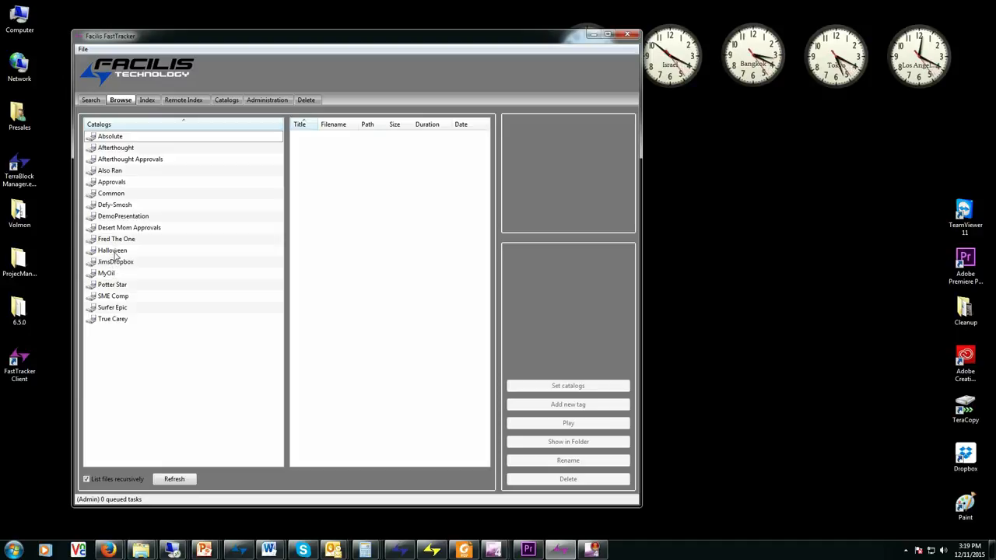
click(112, 311)
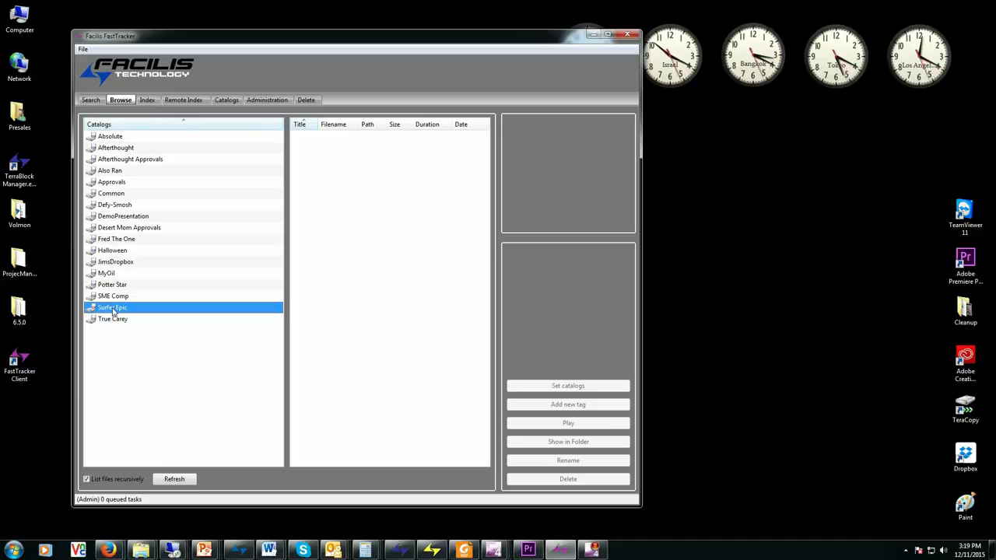
double_click(111, 311)
click(107, 173)
double_click(107, 171)
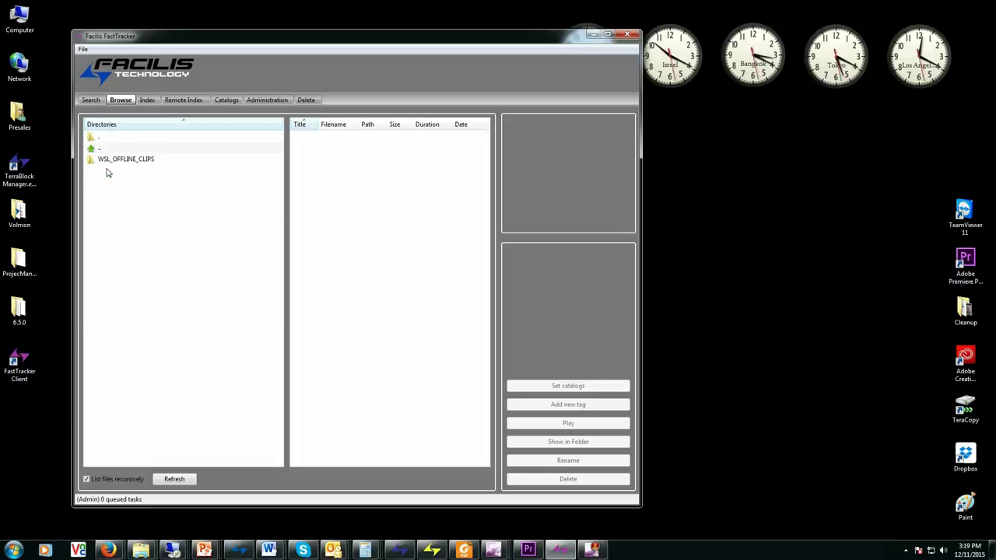
click(113, 159)
Go through the previews of the WSL_OFFLINE_CLIPS clips and examine the metadata of V1-0019.
click(311, 170)
key(Down)
key(Down)
key(Down)
key(Down)
key(Down)
key(Down)
key(Down)
key(Down)
key(Down)
key(Down)
key(Down)
key(Down)
key(Down)
key(Down)
key(Down)
key(Down)
key(Down)
key(Down)
key(Down)
key(Down)
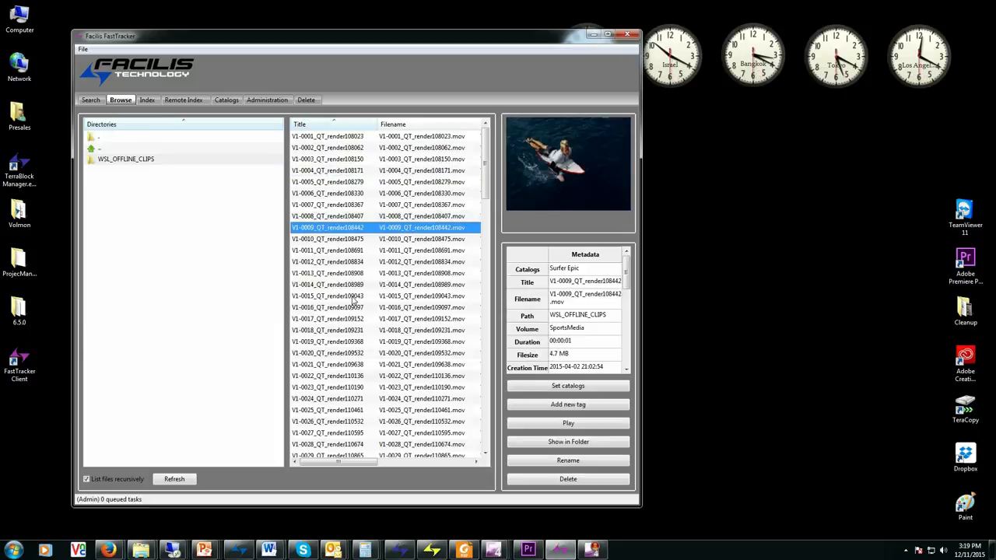
click(363, 343)
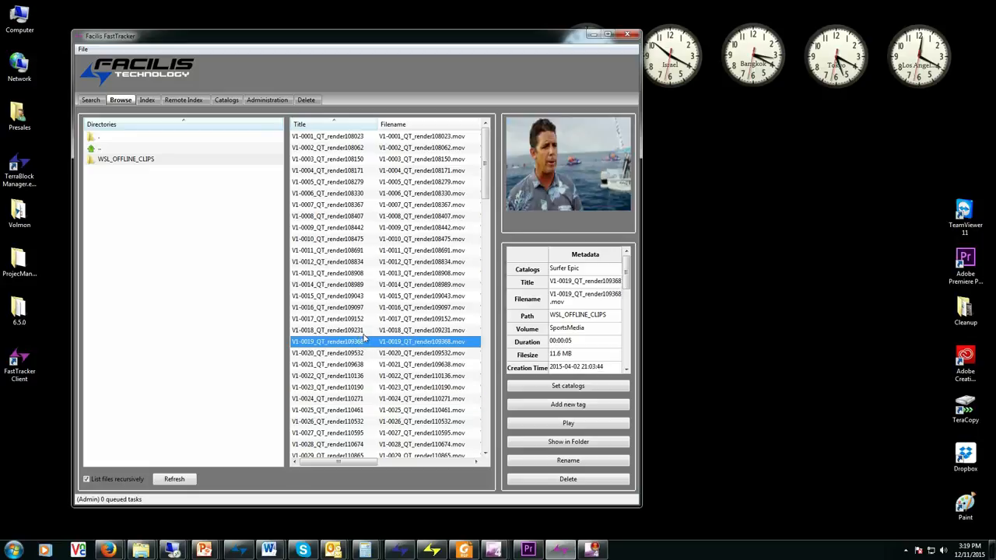
mouse_move(628, 269)
mouse_down()
mouse_move(630, 288)
mouse_move(626, 260)
mouse_up()
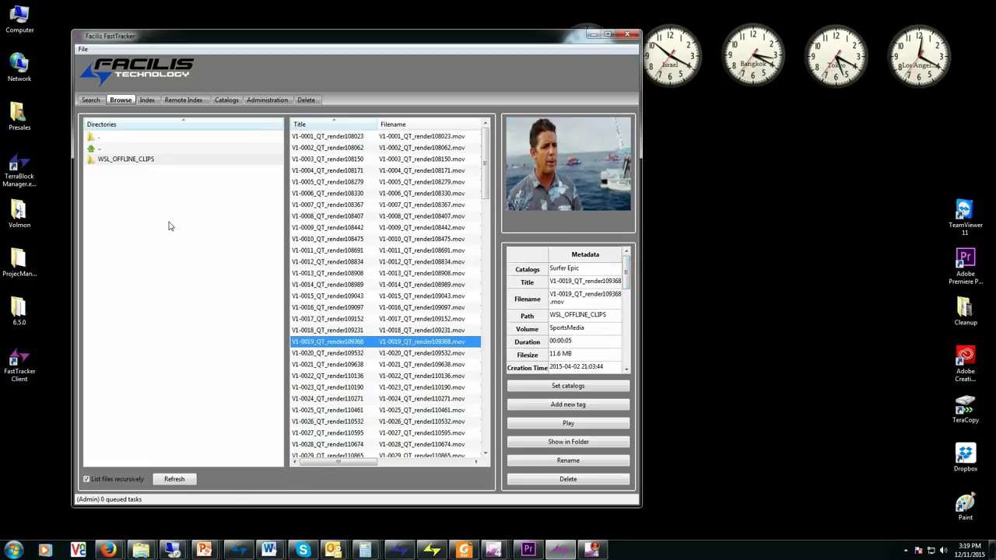
Go back up through the Surfer Epic volumes to the catalog list and highlight the Desert Mom Approvals catalog.
double_click(117, 151)
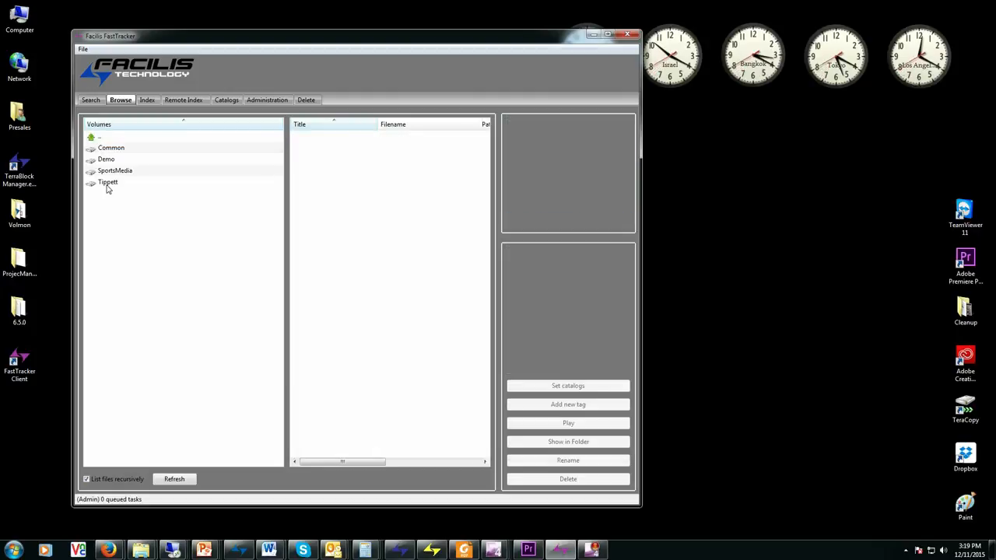
double_click(100, 138)
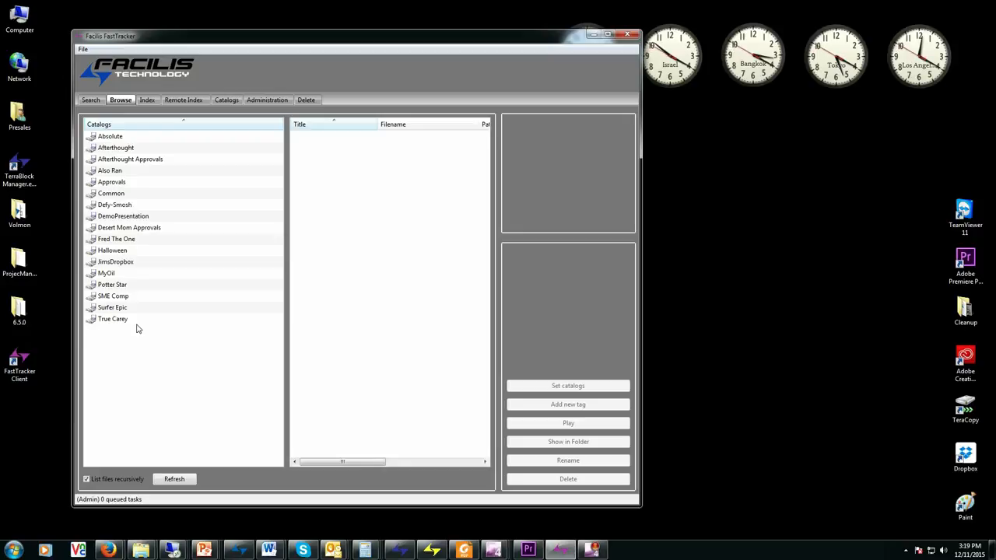
click(118, 261)
click(132, 227)
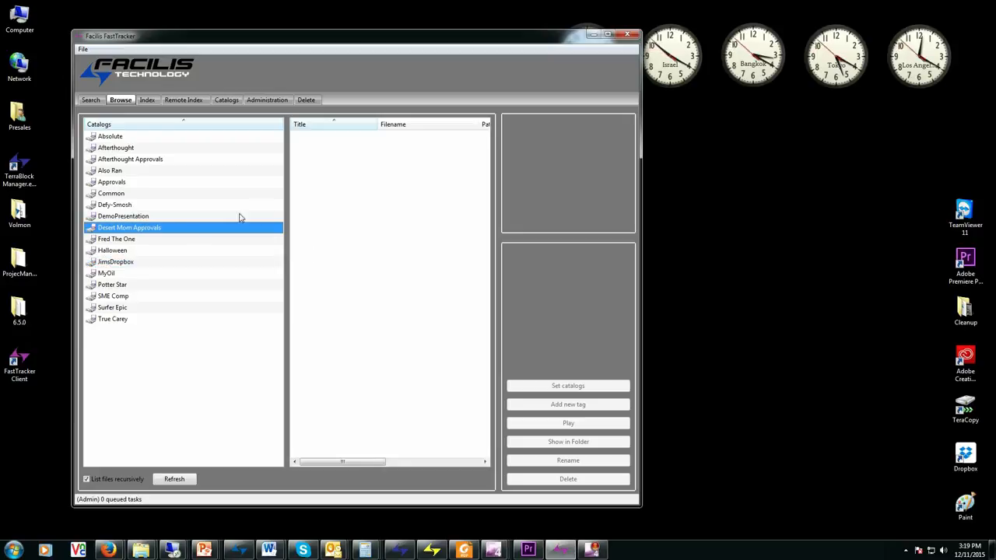
Look at the local indexing settings, open the remote indexing jobs, and widen the window to fit all job columns.
click(146, 101)
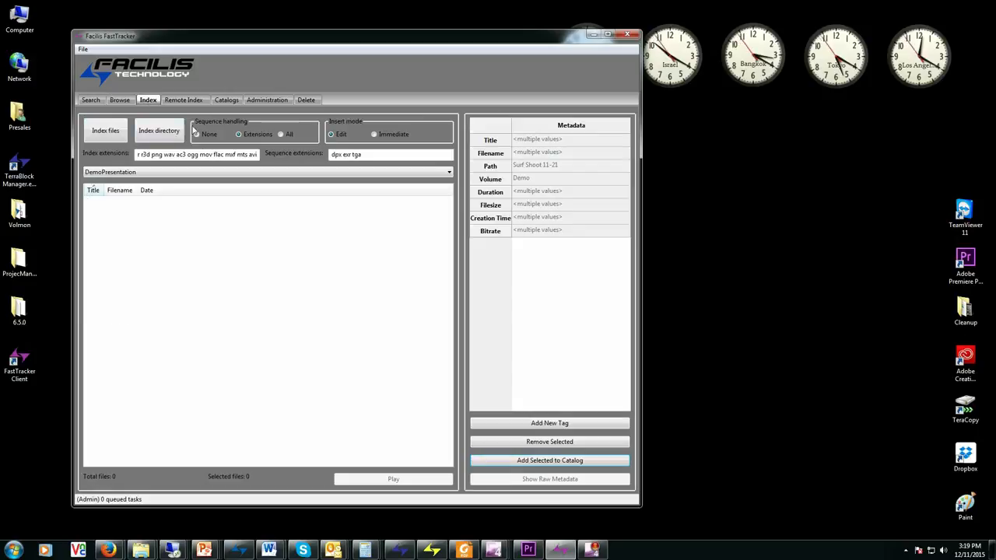
click(184, 100)
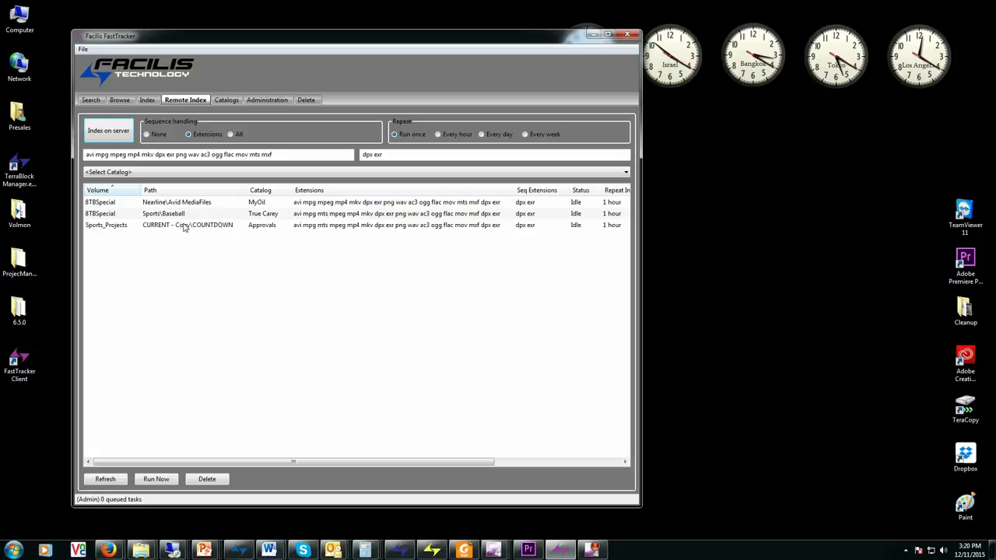
drag(645, 273, 855, 274)
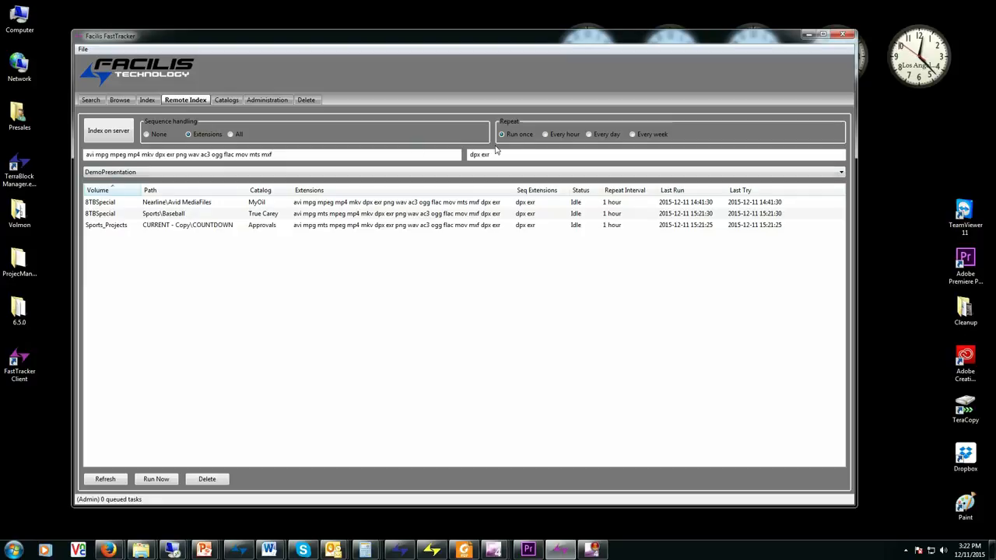
Start a server-side index of the Surf Shoot 11-21 folder on Demo into the DemoPresentation catalog, repeating every day.
click(600, 137)
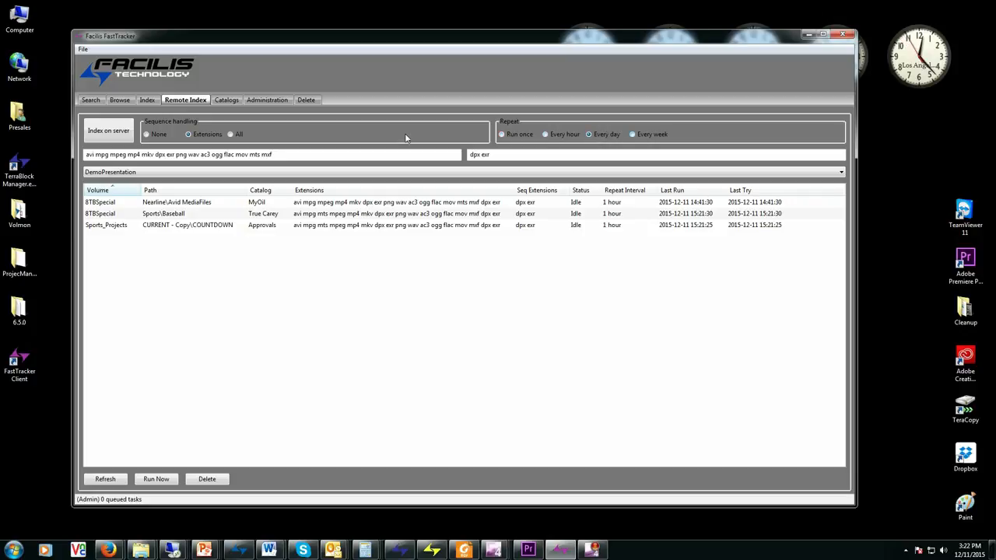
click(119, 135)
click(125, 253)
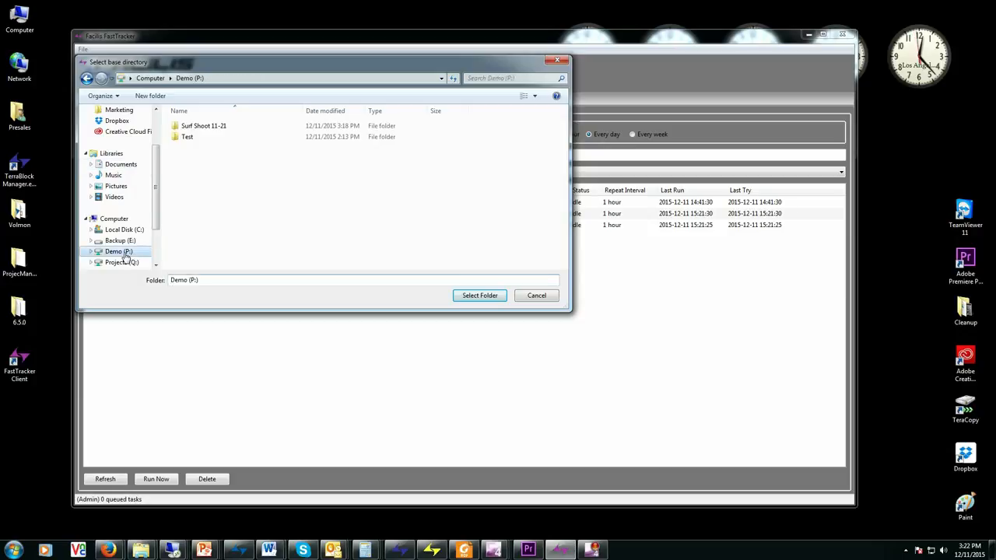
click(187, 128)
click(479, 296)
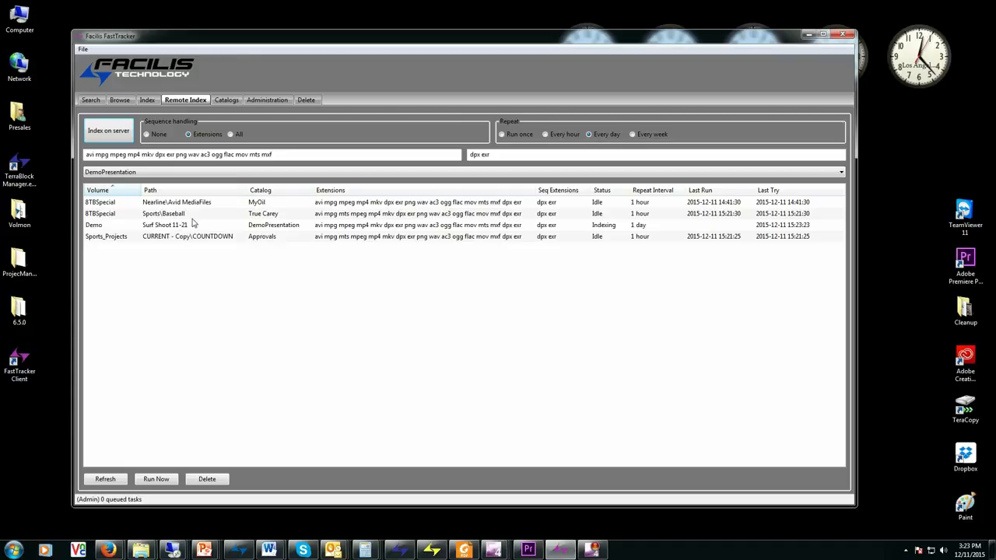
Delete the Surf Shoot 11-21 remote indexing job and select the Sports\Baseball job.
click(265, 226)
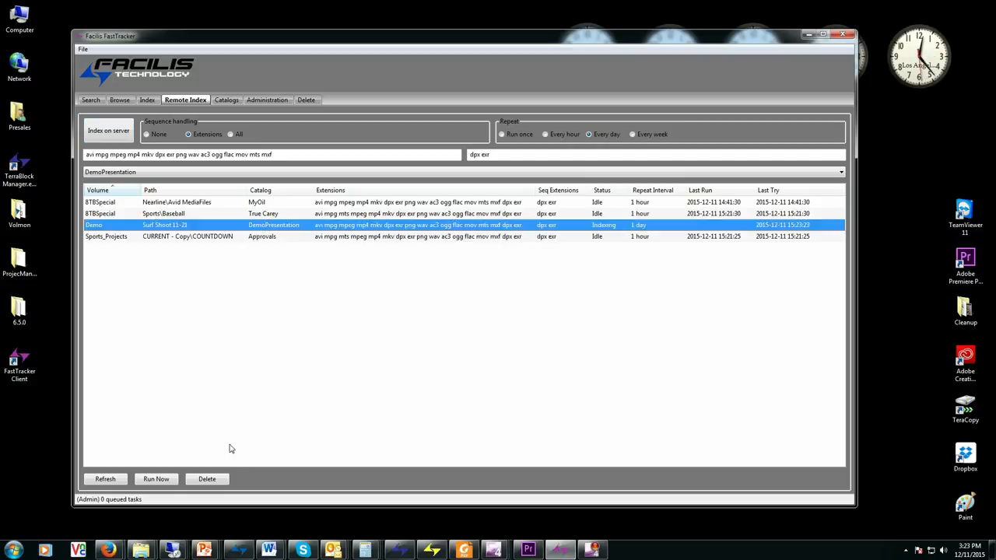
click(218, 483)
click(348, 215)
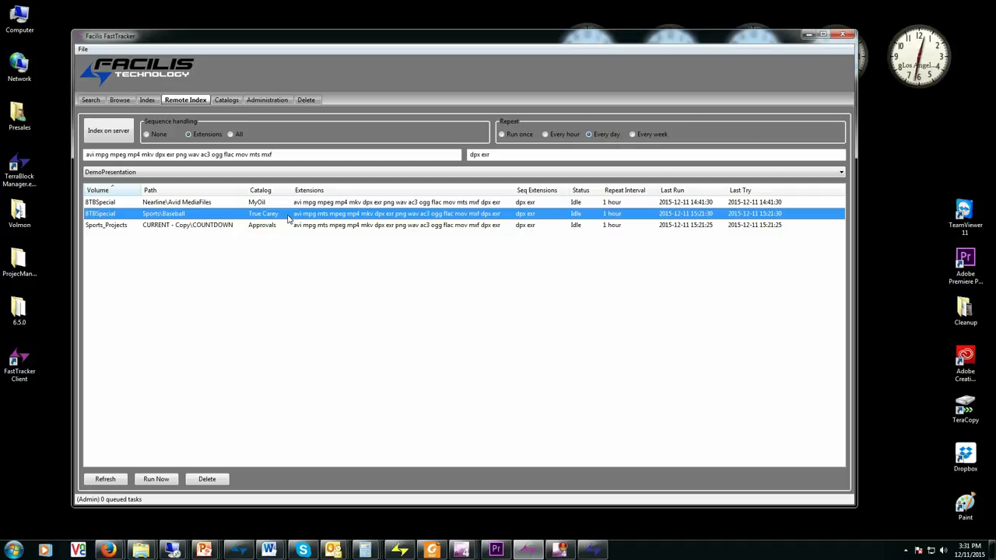
Browse the Absolute catalog's local storage and list the clips indexed on drive E:.
click(126, 102)
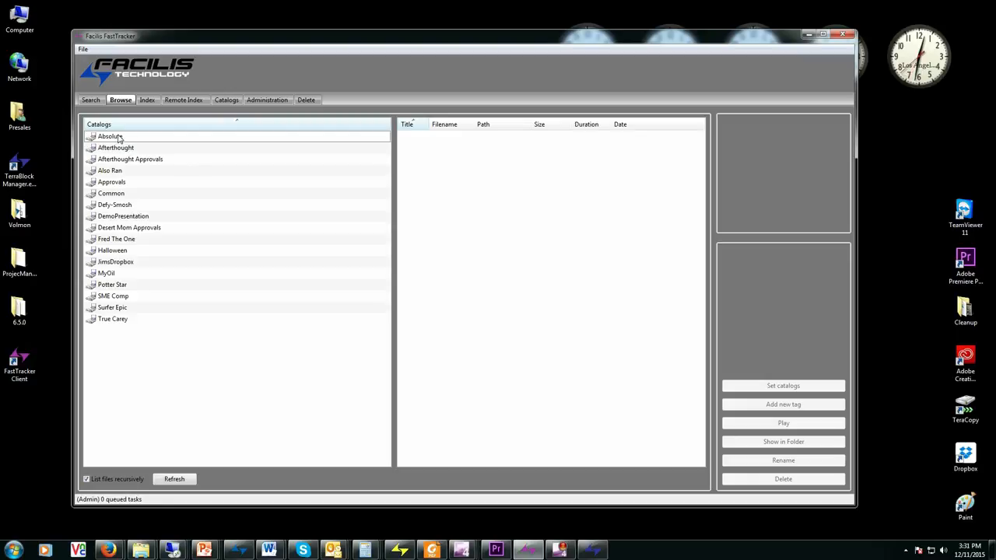
double_click(121, 137)
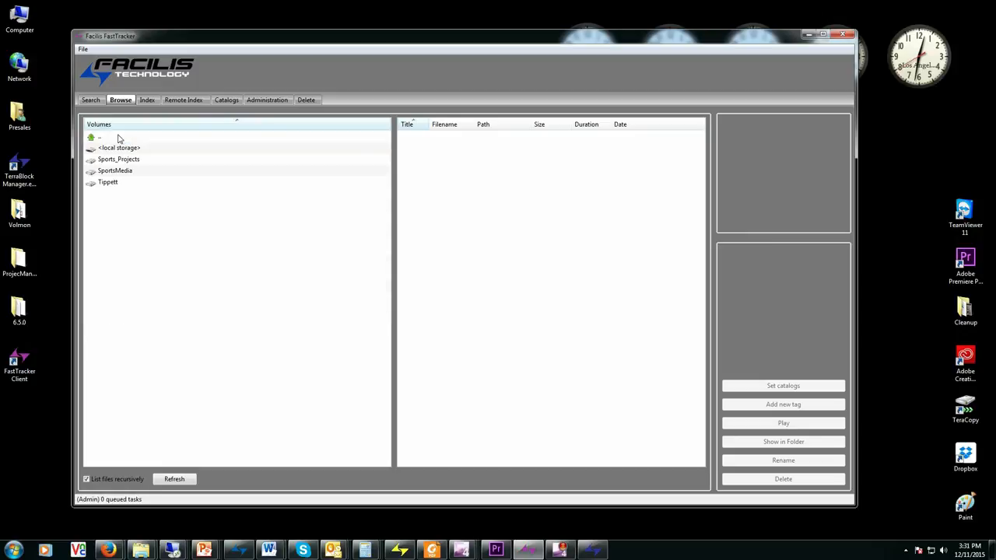
click(119, 150)
double_click(118, 149)
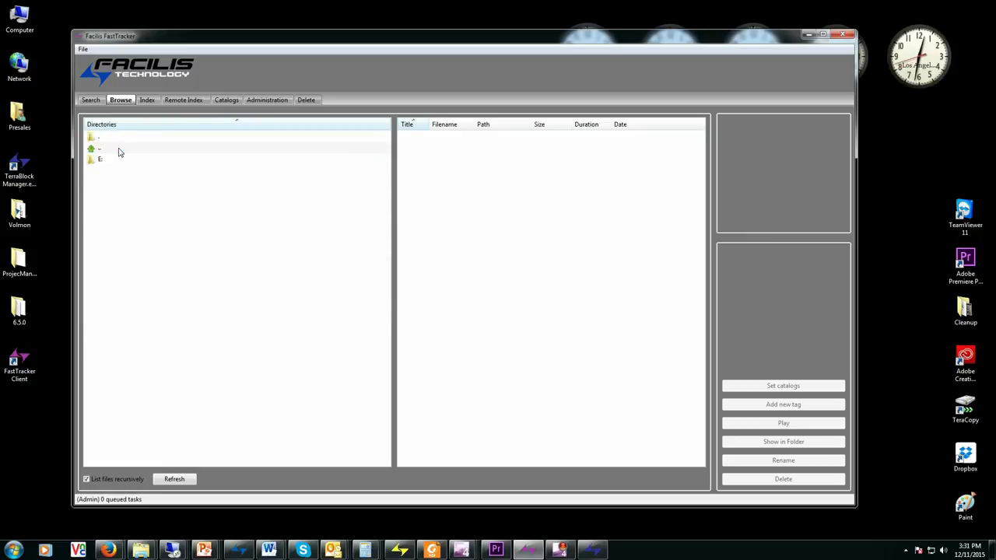
click(113, 158)
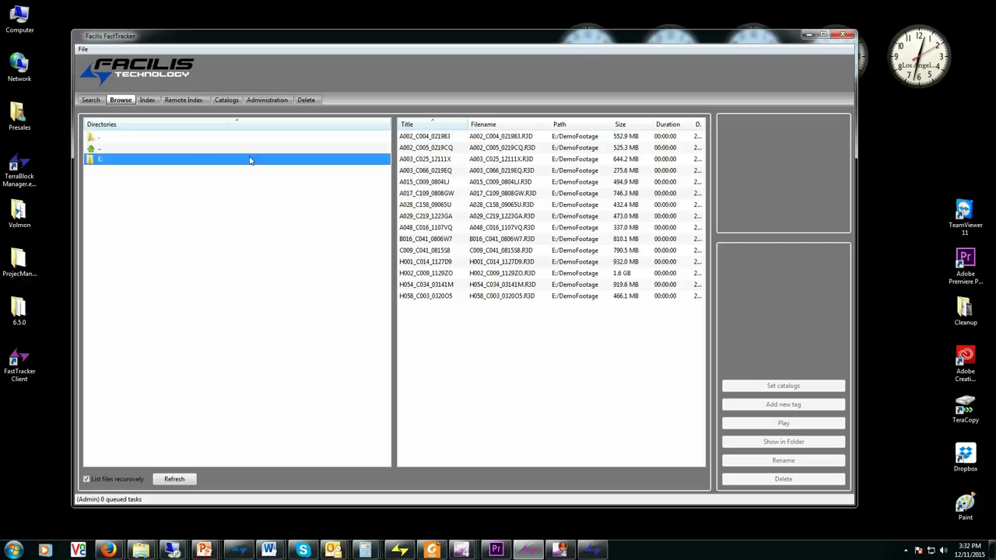
Search the indexed media for allamerican and look through the first few clips in the results.
click(94, 102)
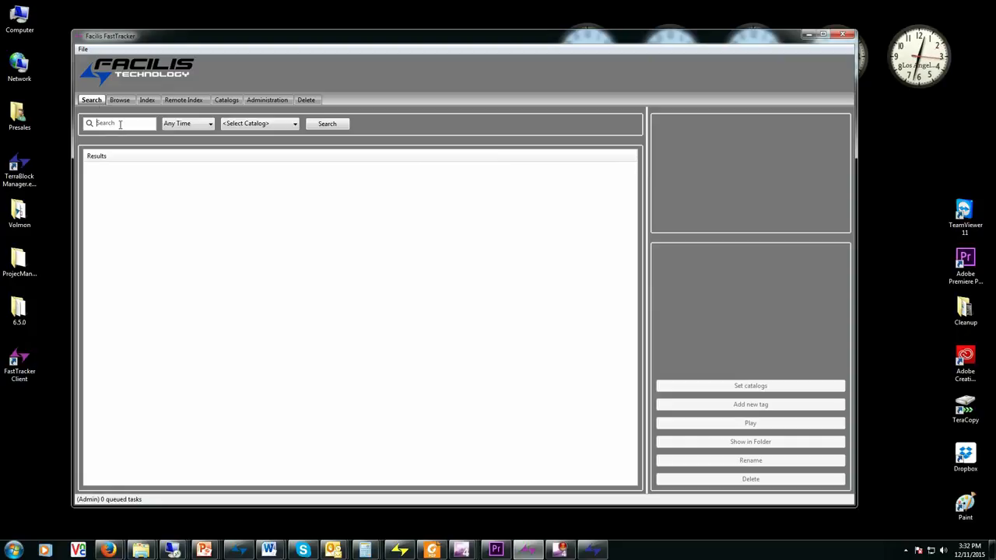
text(allanerican)
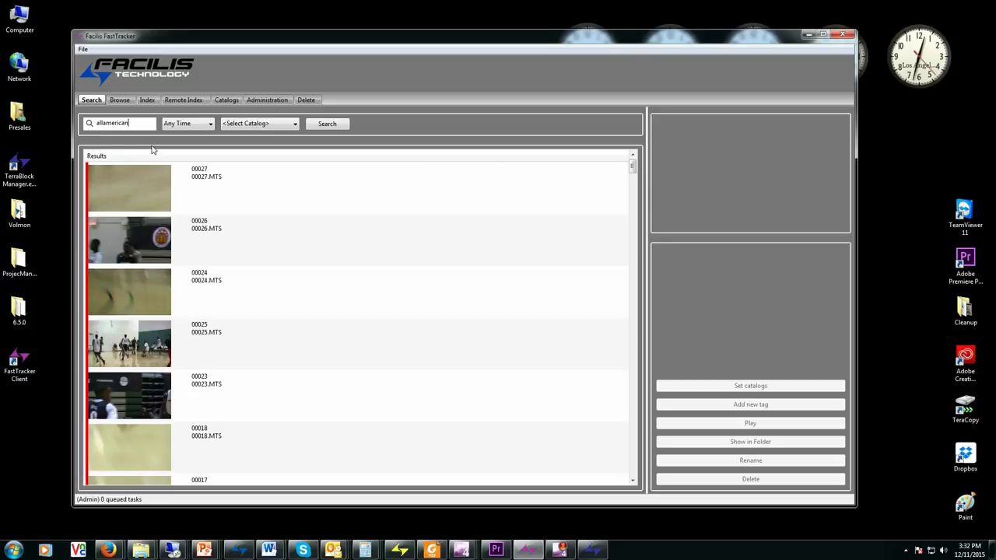
click(132, 347)
click(130, 302)
click(128, 242)
click(131, 198)
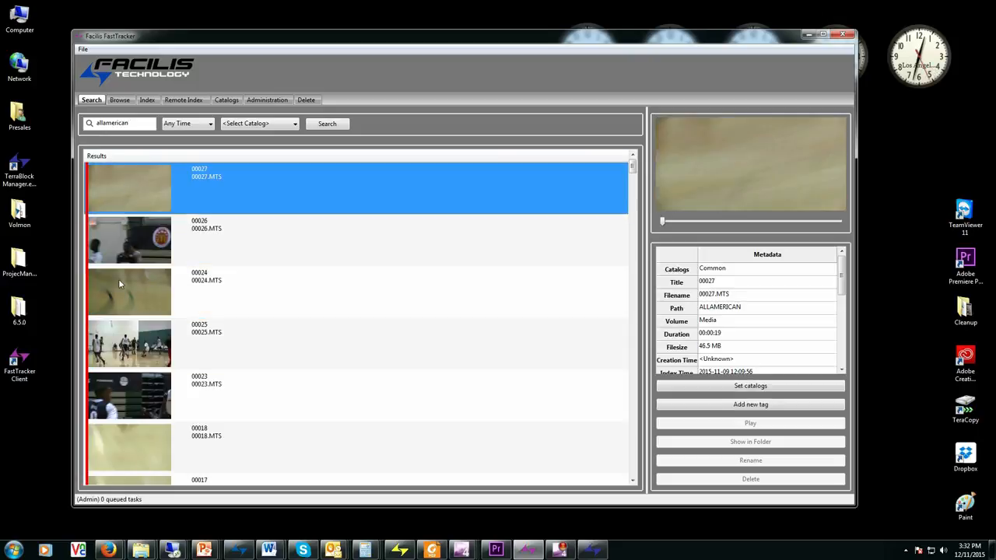
Scrub through the proxy previews of clips 00024 and 00018, and check which volume clip 00023 is stored on.
click(131, 294)
drag(663, 223, 784, 221)
click(190, 440)
drag(663, 222, 806, 227)
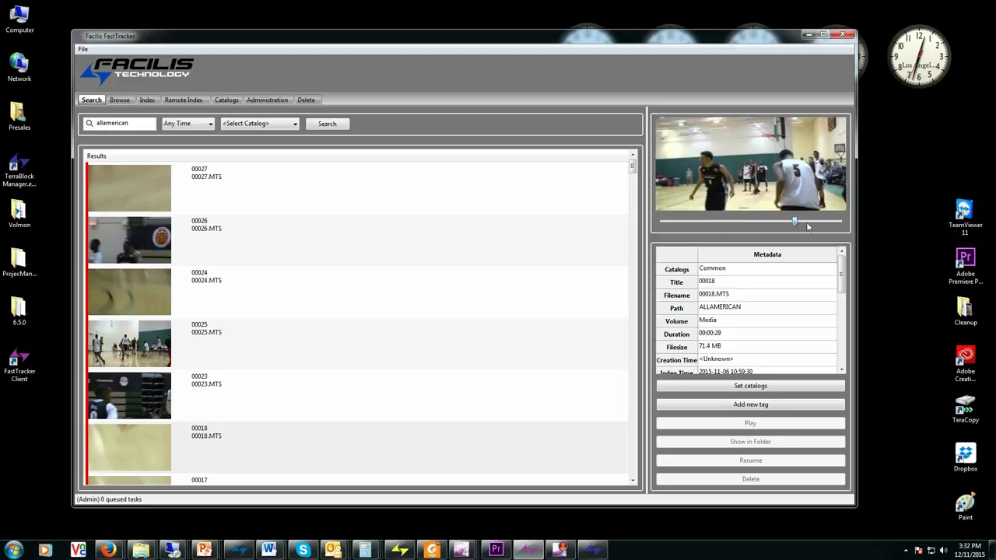
click(107, 409)
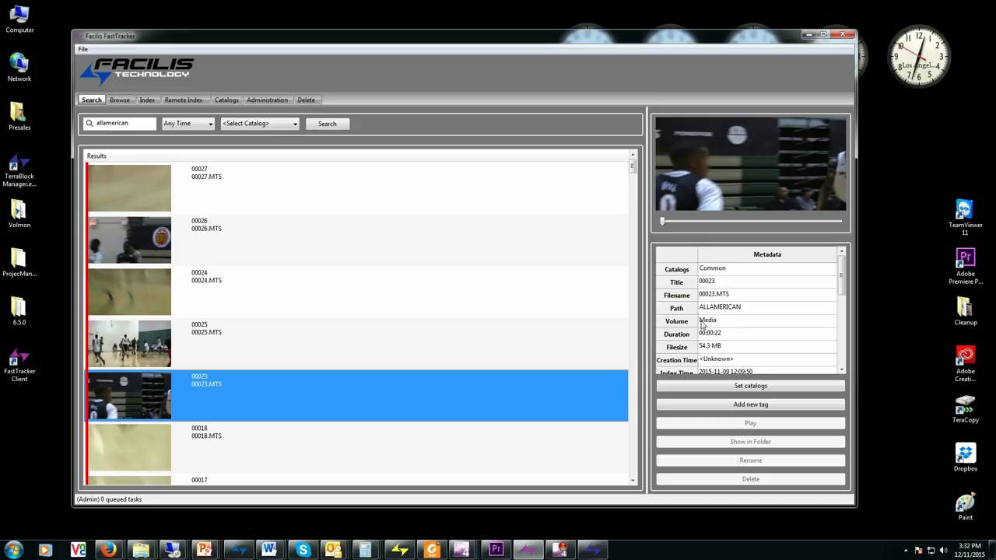
Switch to TerraBlock Manager and mount the Media volume from TERRABLOCK8DLL with multi-user write access.
click(592, 550)
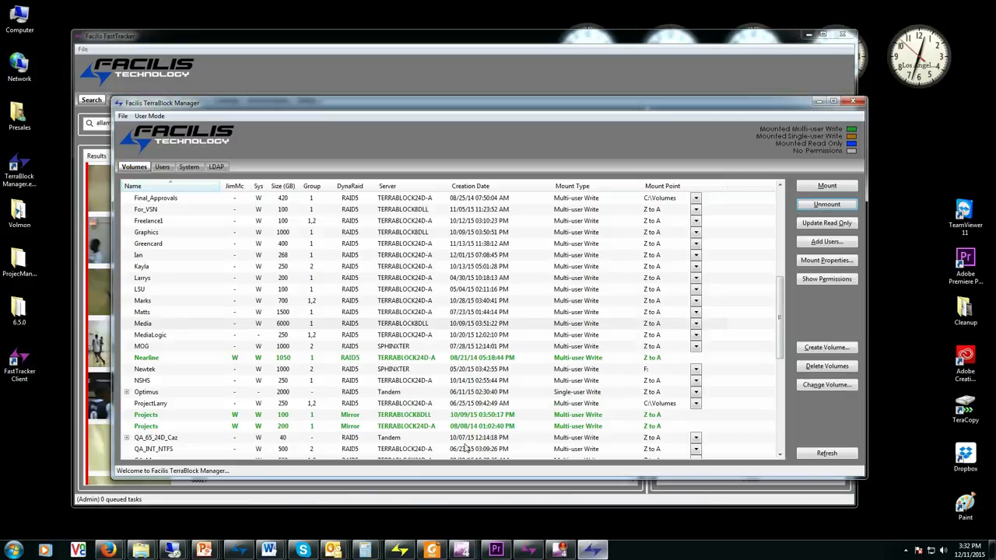
click(146, 324)
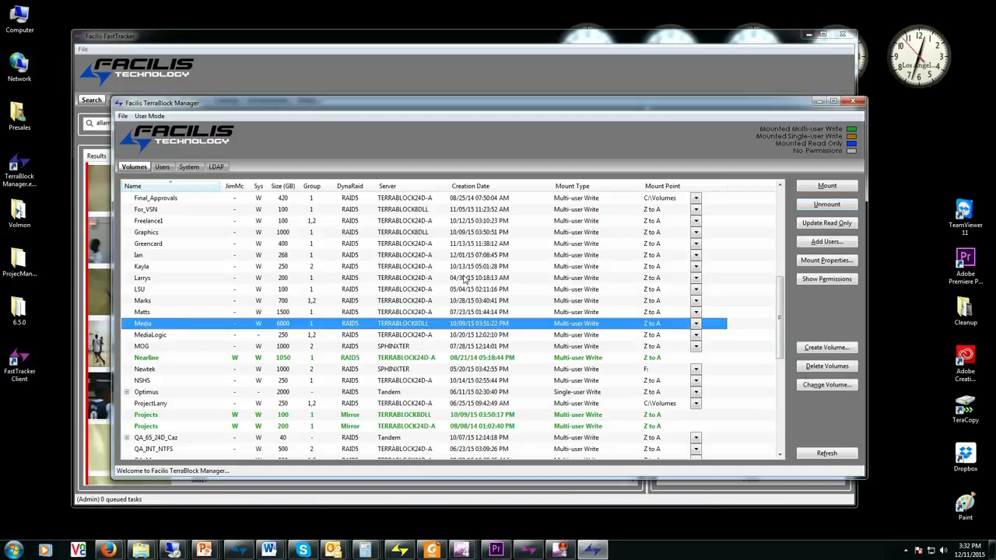
click(827, 187)
click(438, 331)
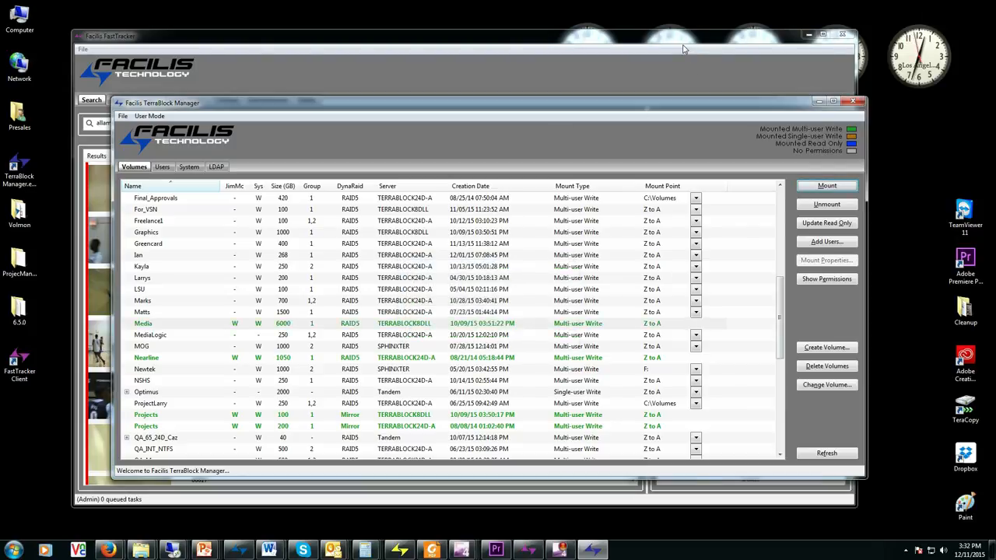
Return to FastTracker and check the availability of clips 00026, 00025 and 00018 in the allamerican results.
click(683, 49)
click(194, 242)
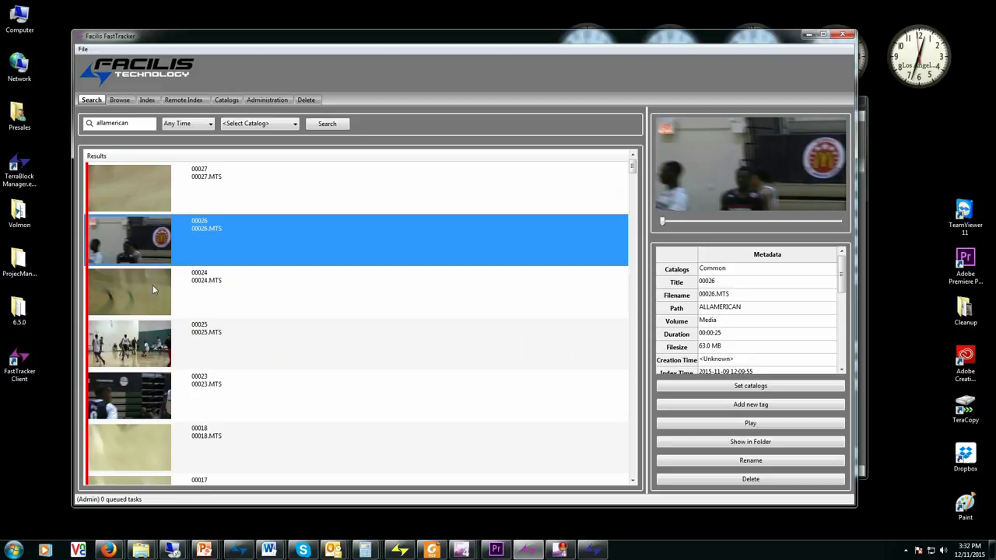
click(143, 342)
click(145, 432)
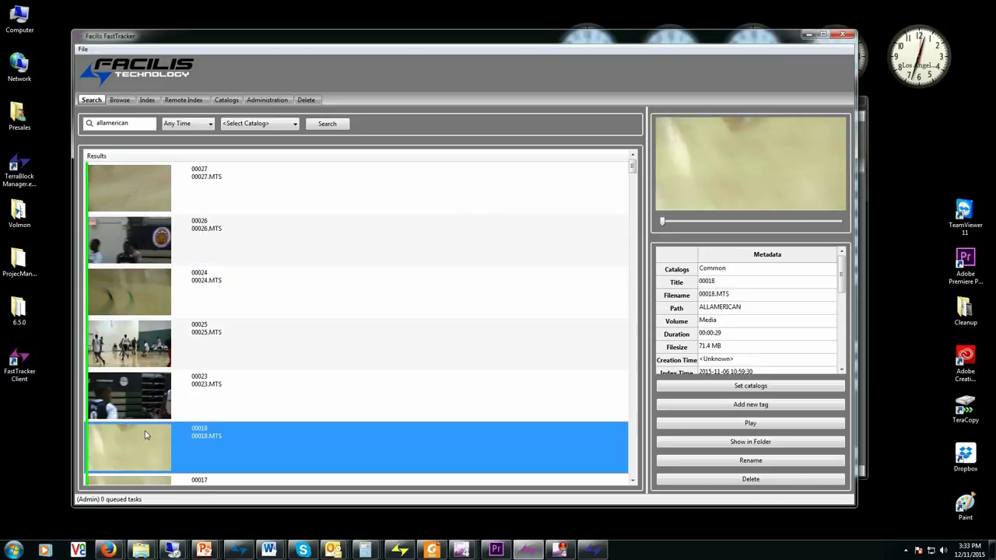
Play the original media of clip 00024 in the external player and close the player.
click(122, 300)
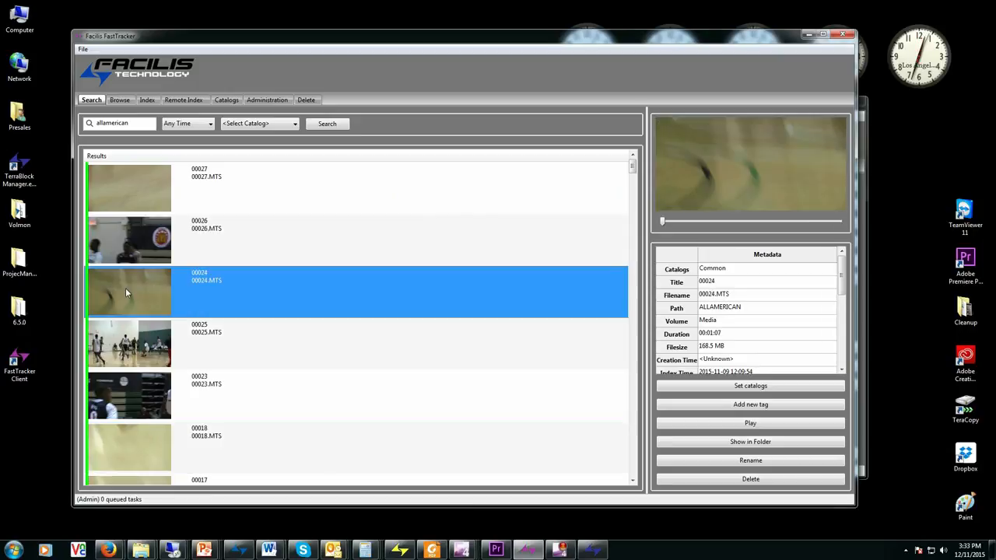
double_click(126, 288)
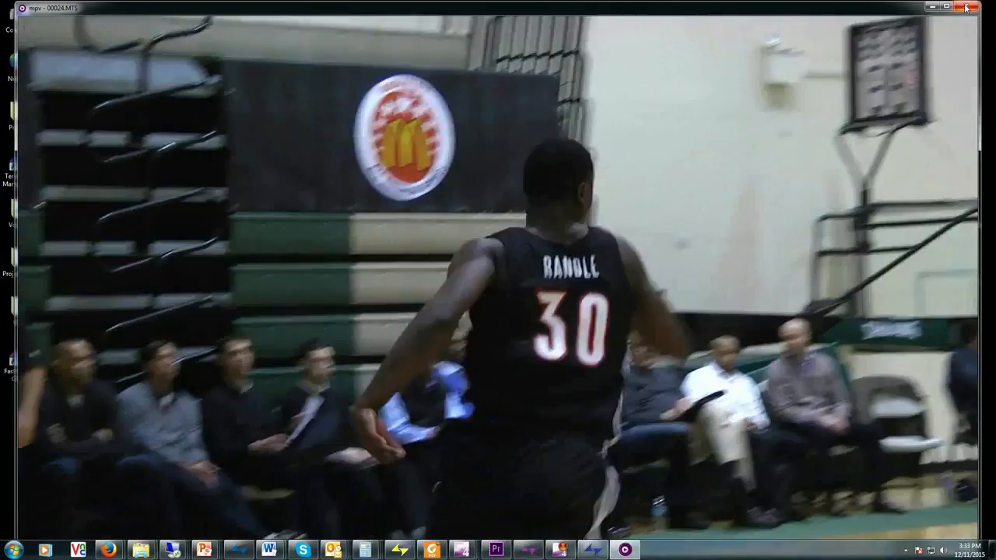
click(965, 8)
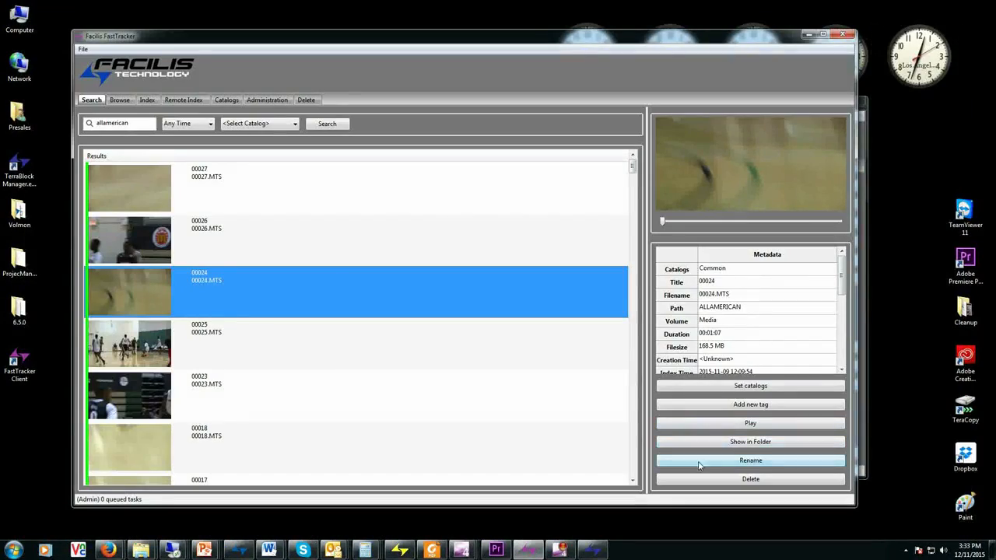
Add clip 00024.MTS from FastTracker to the CollaborationOnFacilis project in Premiere Pro, preview it in the Source monitor, and return to FastTracker.
click(502, 553)
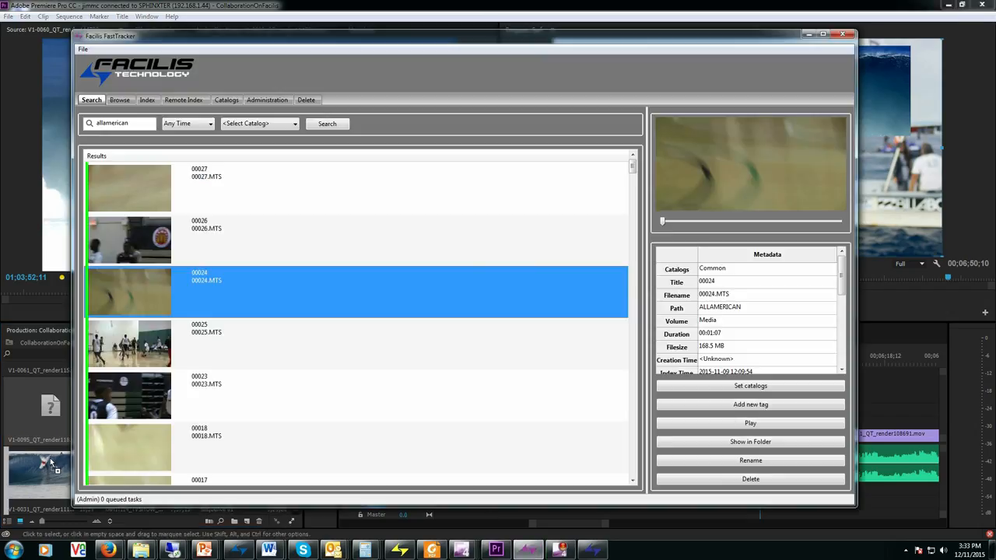
click(27, 496)
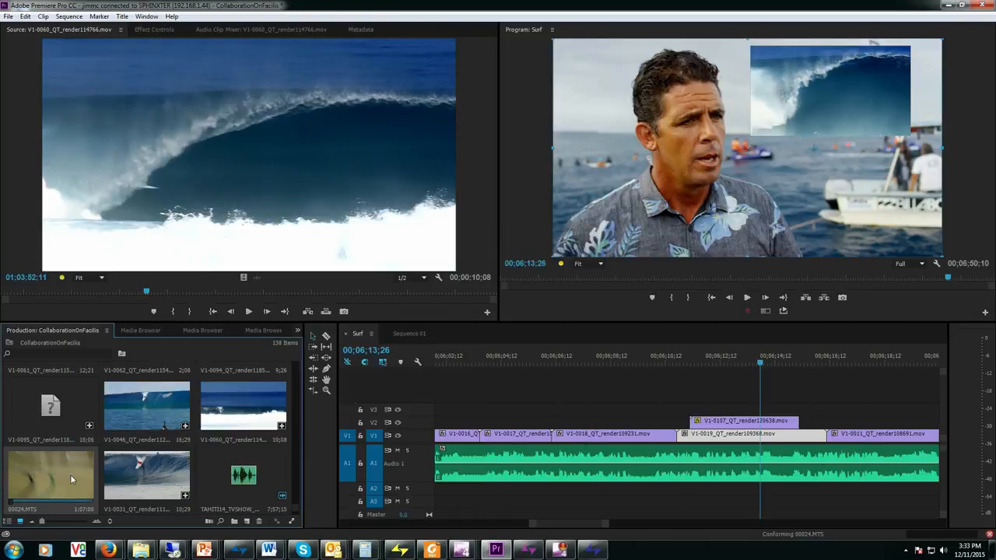
double_click(70, 474)
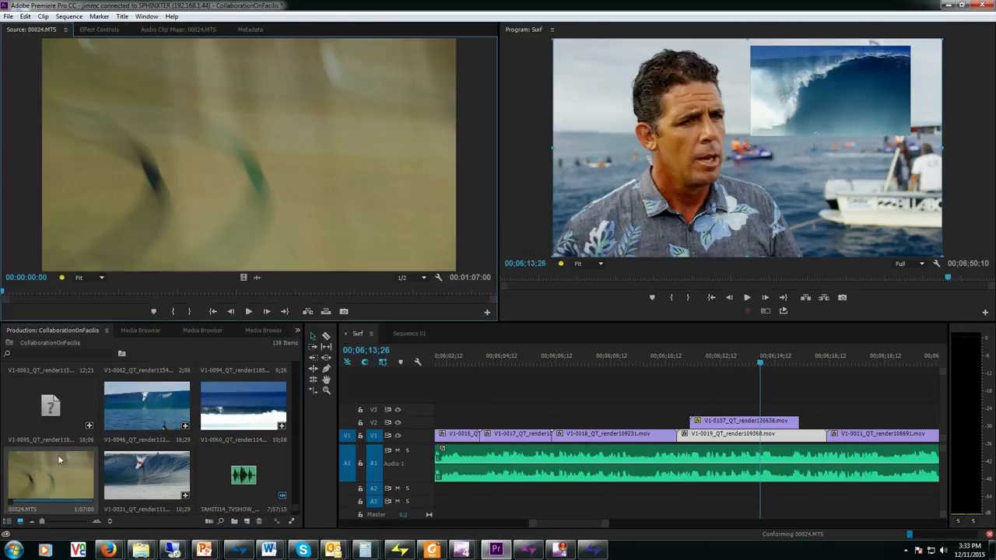
click(210, 291)
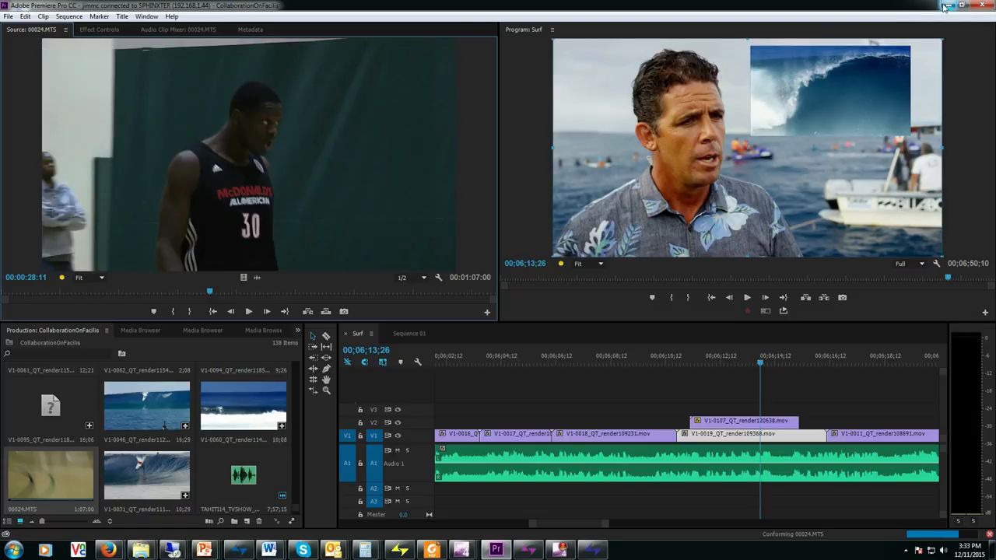
click(948, 5)
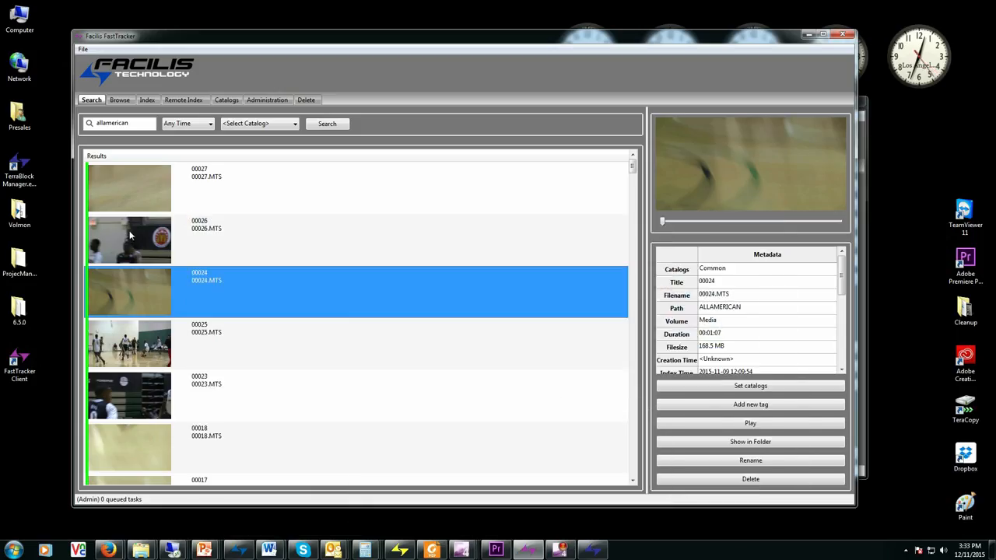